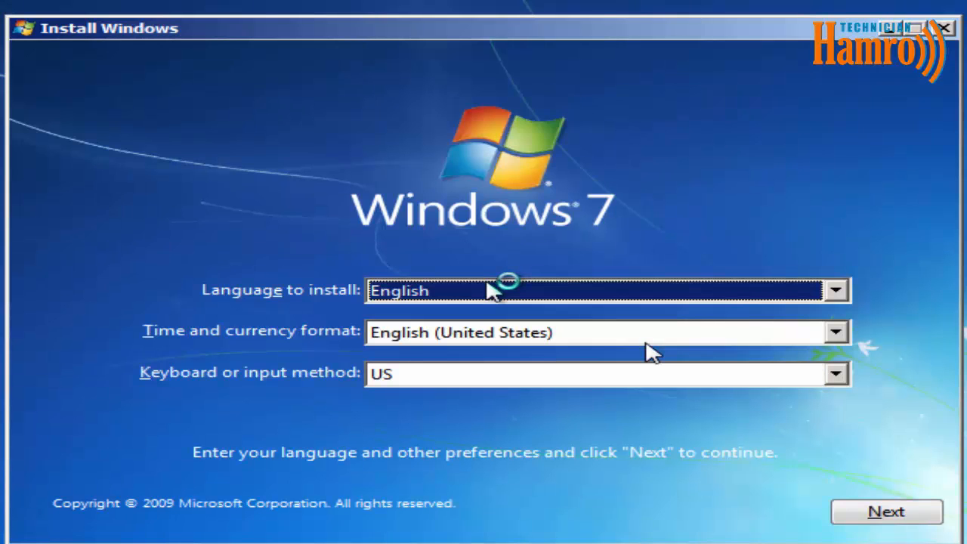
Start the install, choose the Windows 7 Ultimate x64 edition, and accept the license terms.
{"action": "left_click", "coordinate": [888, 512]}
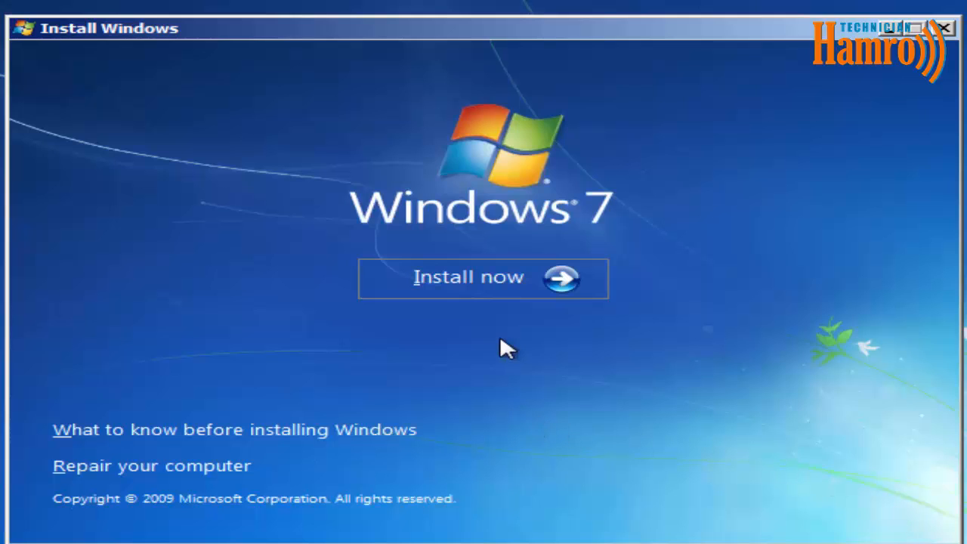
{"action": "left_click", "coordinate": [466, 280]}
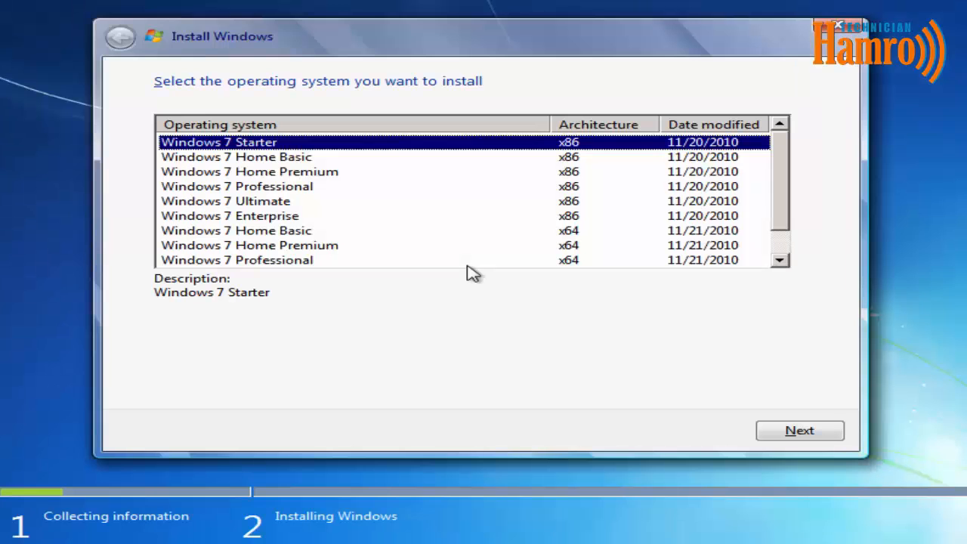
{"action": "left_click", "coordinate": [297, 205]}
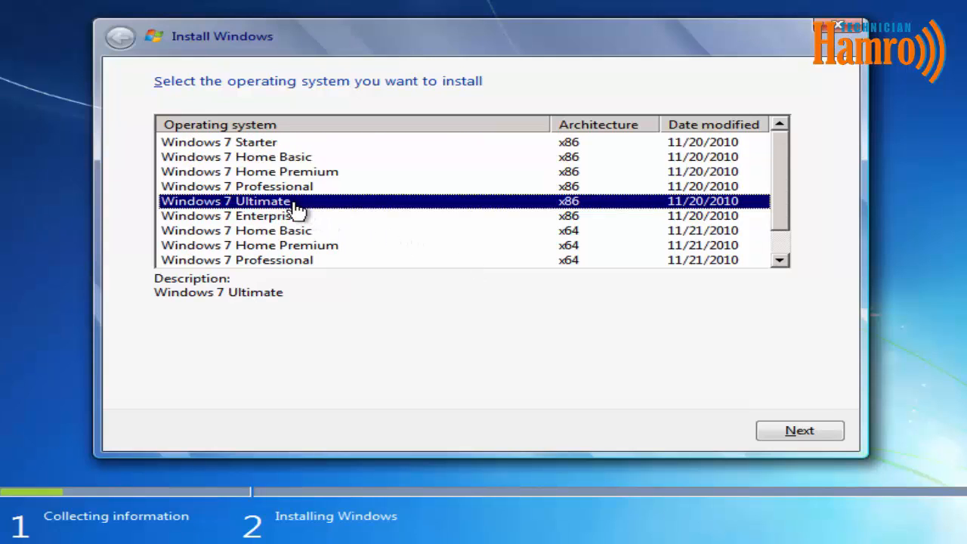
{"action": "left_click_drag", "start_coordinate": [777, 194], "coordinate": [785, 227]}
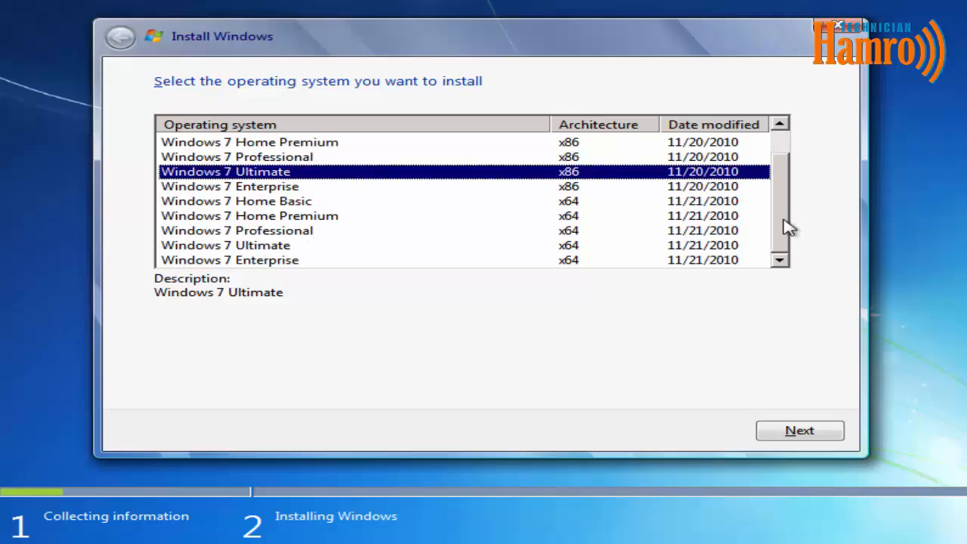
{"action": "left_click", "coordinate": [535, 247]}
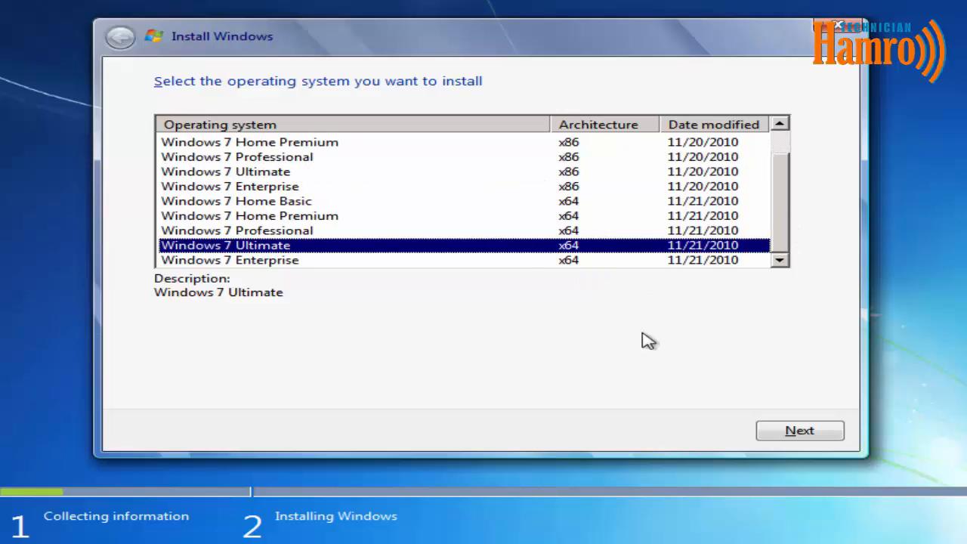
{"action": "left_click", "coordinate": [781, 433]}
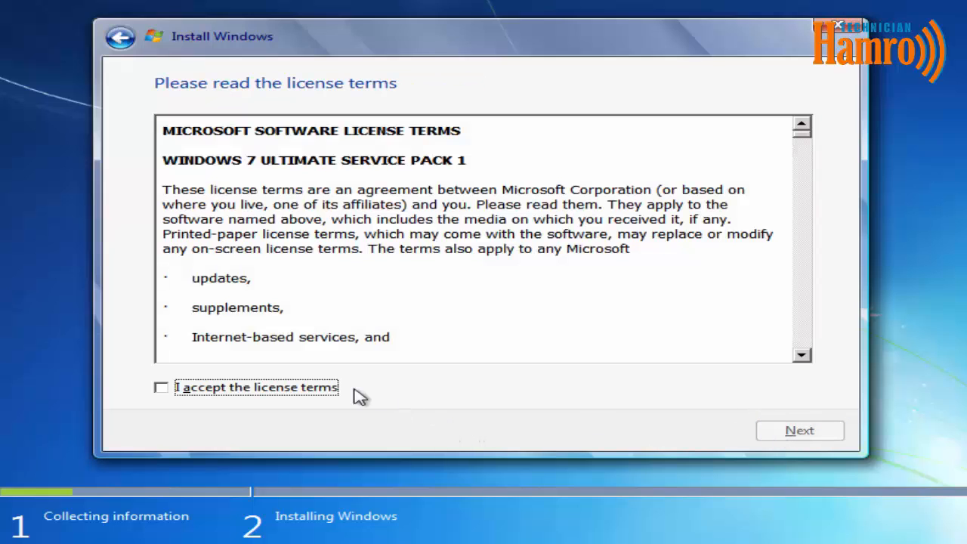
{"action": "left_click", "coordinate": [330, 390]}
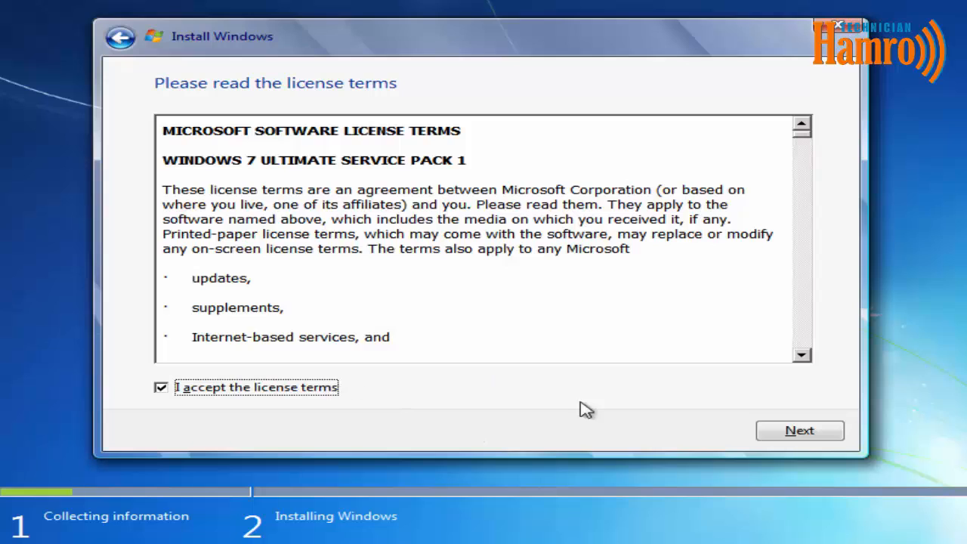
{"action": "left_click", "coordinate": [797, 435]}
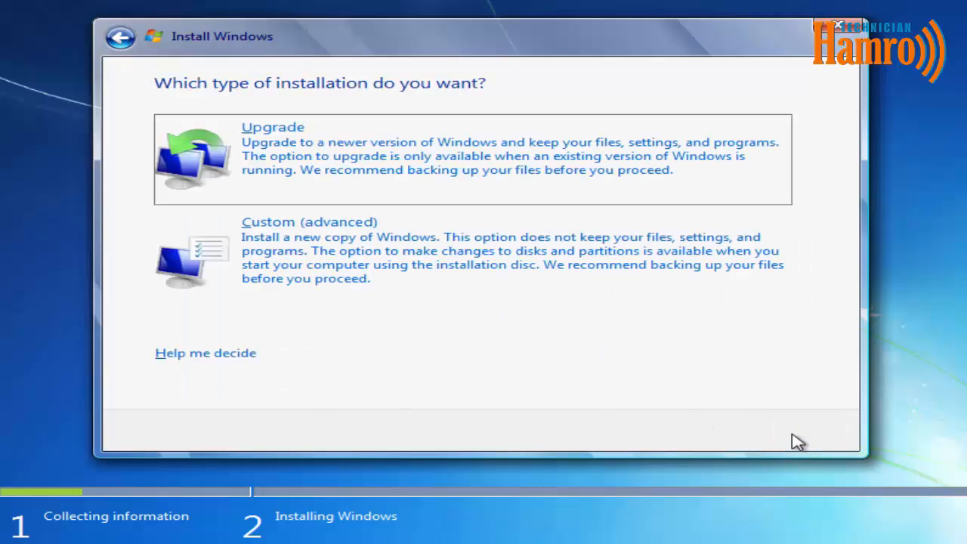
Choose a Custom (advanced) install and create a new partition at the suggested size.
{"action": "left_click", "coordinate": [582, 265]}
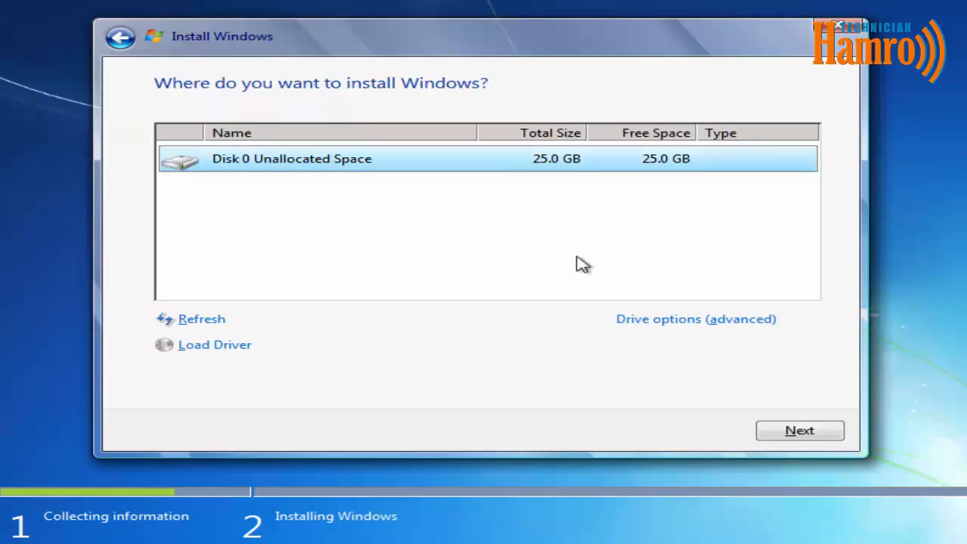
{"action": "left_click", "coordinate": [649, 321]}
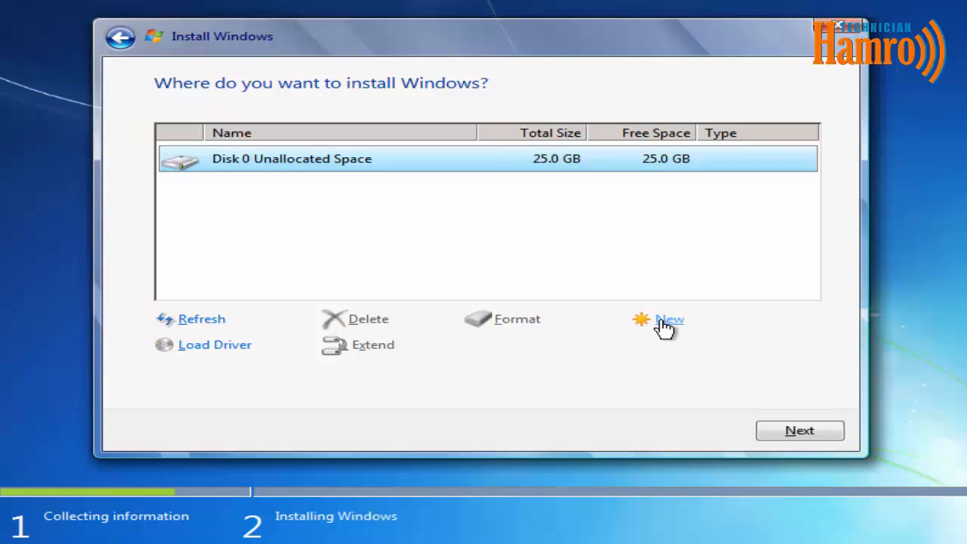
{"action": "left_click", "coordinate": [666, 325]}
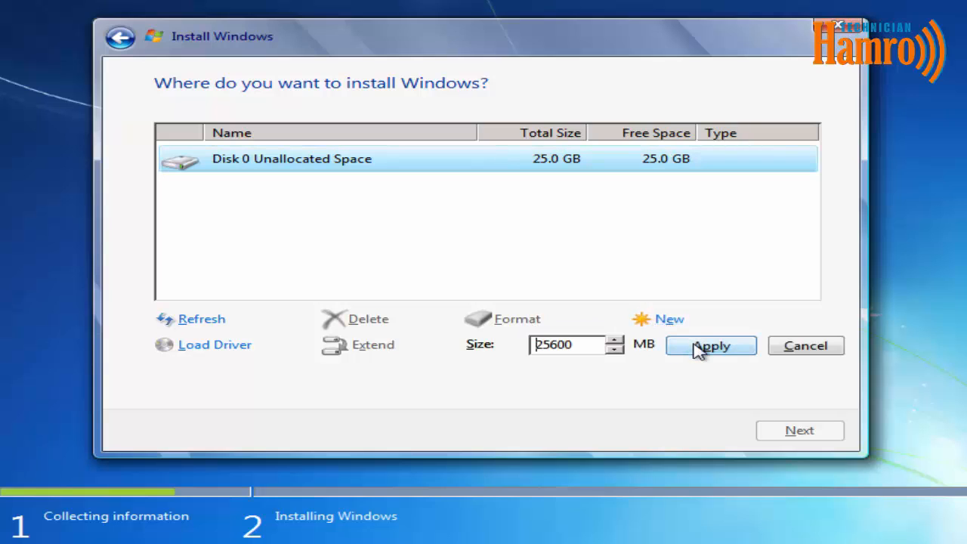
{"action": "left_click", "coordinate": [699, 347]}
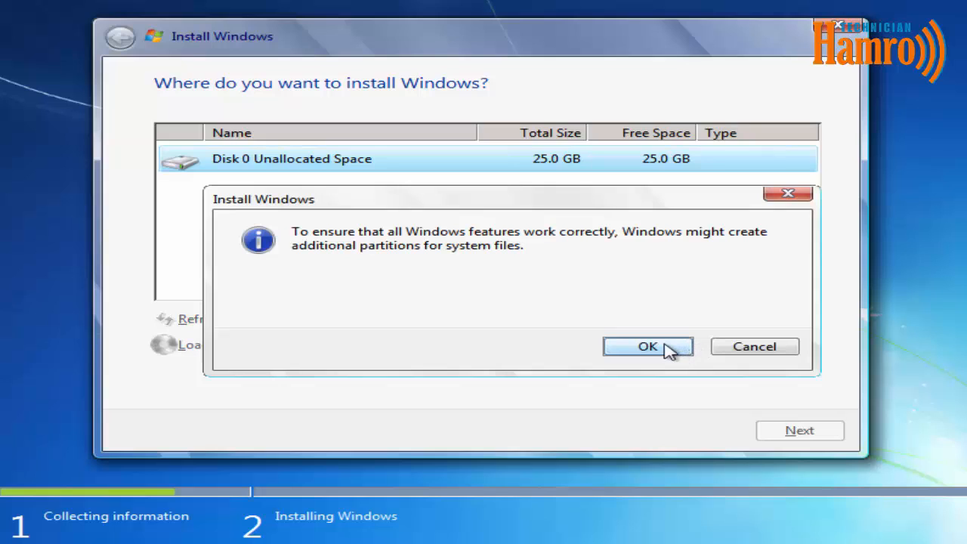
{"action": "left_click", "coordinate": [668, 349]}
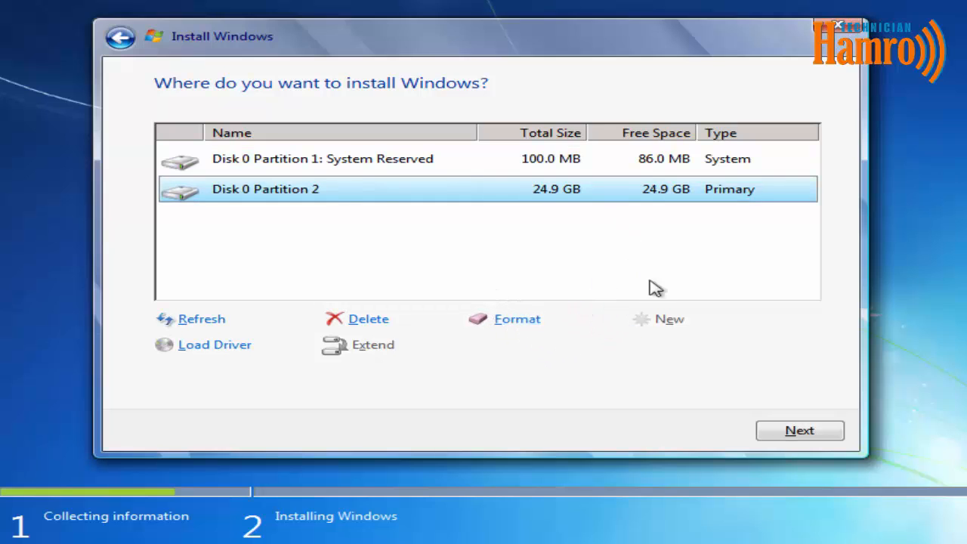
Delete Partition 2 and the System Reserved partition, confirming each deletion.
{"action": "left_click", "coordinate": [378, 322]}
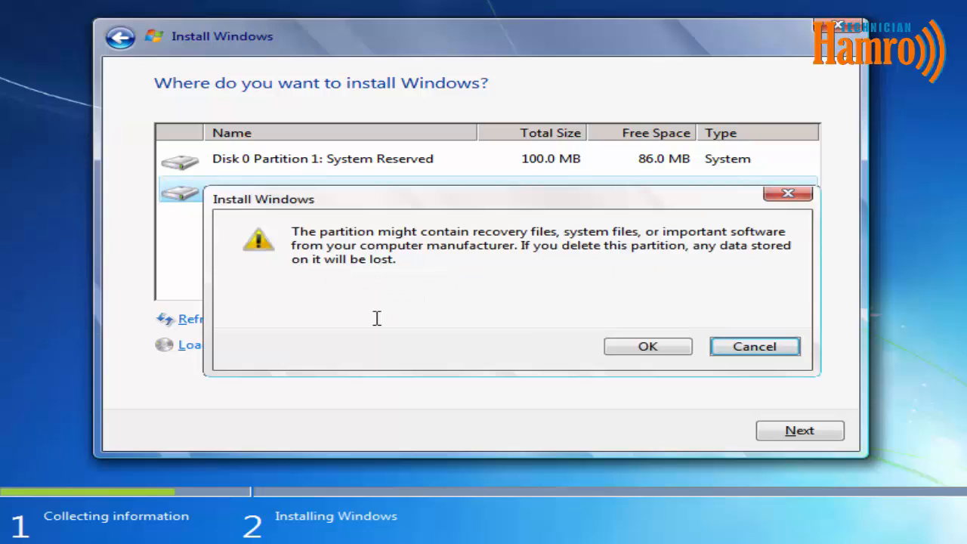
{"action": "left_click", "coordinate": [648, 347]}
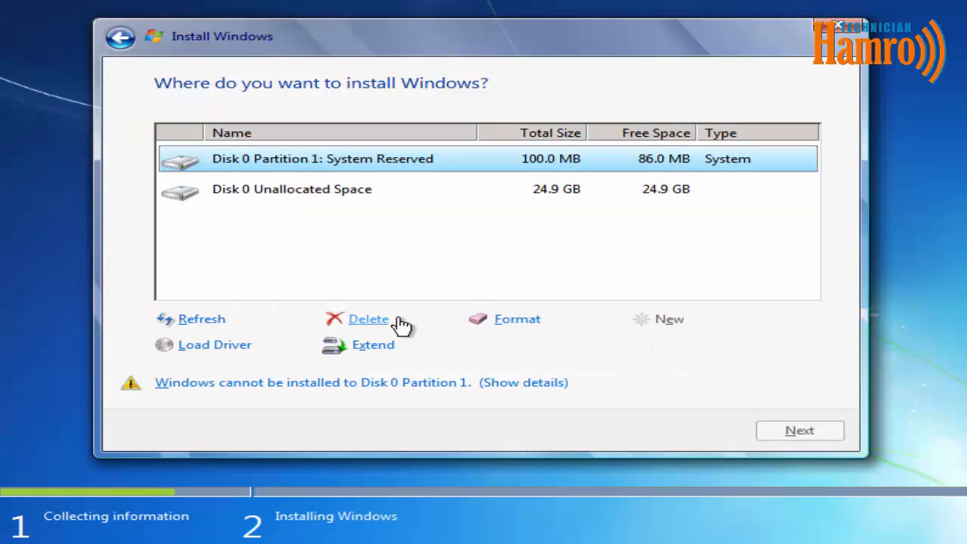
{"action": "left_click", "coordinate": [390, 324]}
{"action": "left_click", "coordinate": [612, 341]}
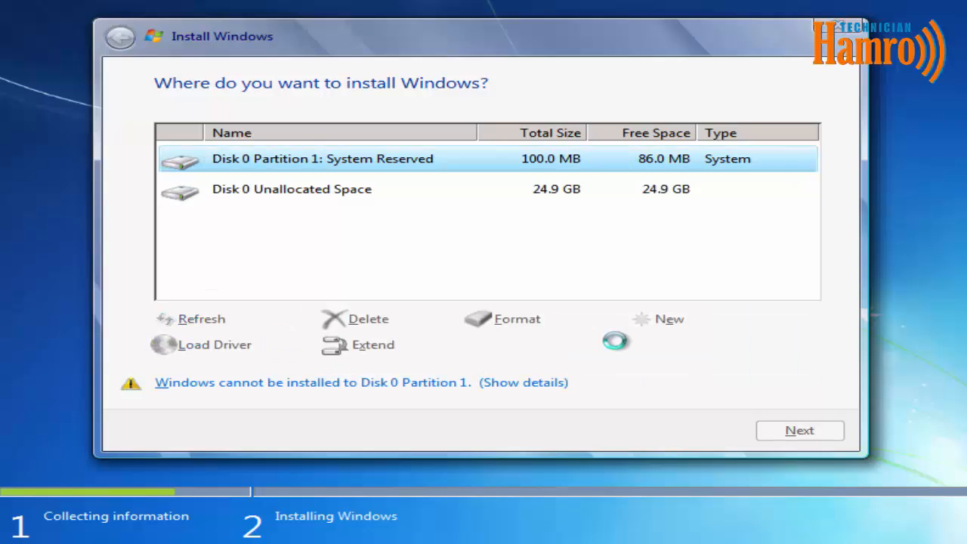
Create a new 15000 MB partition, allowing setup's system partitions.
{"action": "left_click", "coordinate": [673, 321]}
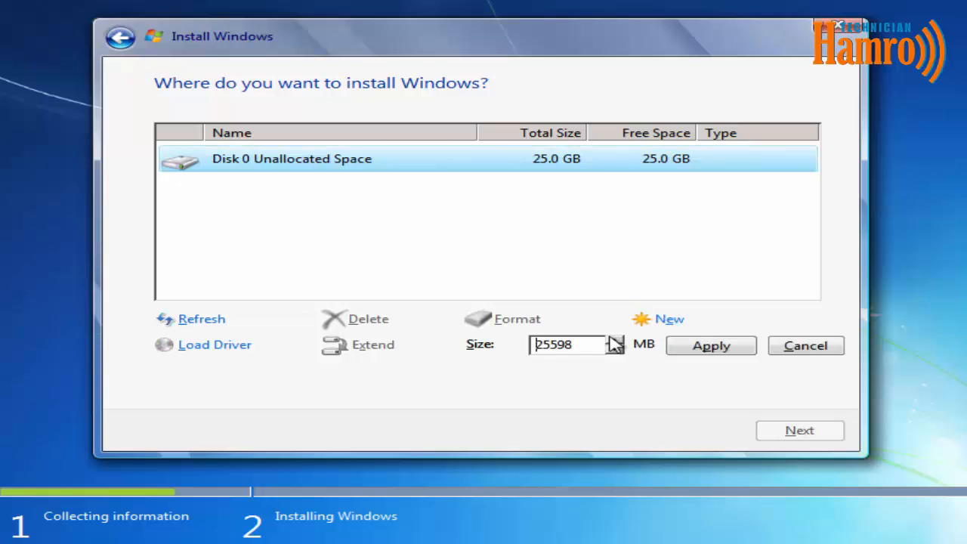
{"action": "left_click_drag", "start_coordinate": [574, 344], "coordinate": [532, 349]}
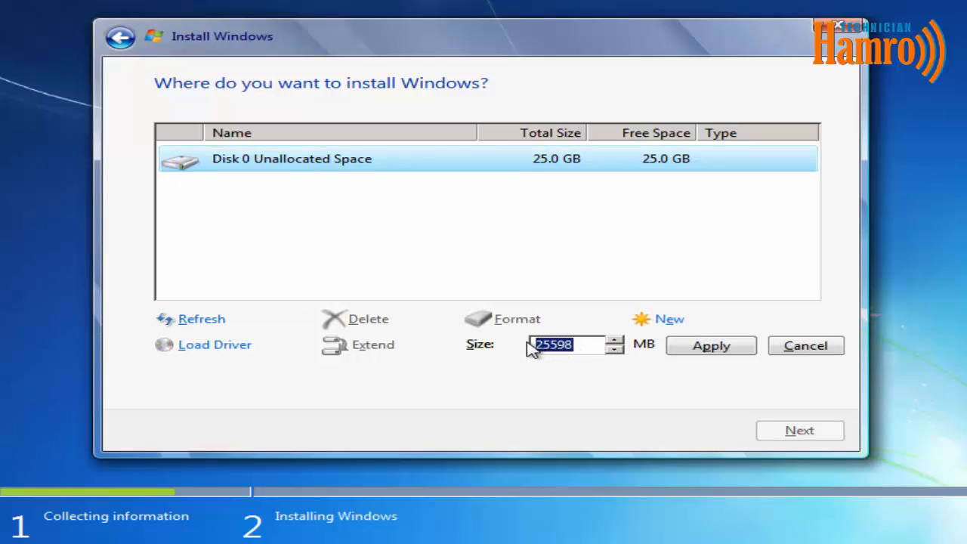
{"action": "key", "text": "End"}
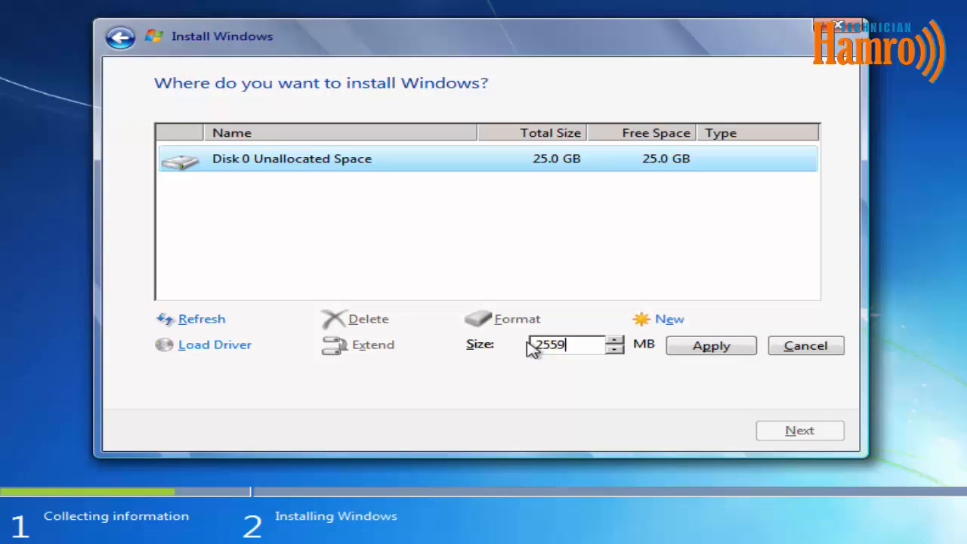
{"action": "key", "text": "BackSpace"}
{"action": "key", "text": "BackSpace"}
{"action": "key", "text": "BackSpace"}
{"action": "key", "text": "BackSpace"}
{"action": "type", "text": "15000"}
{"action": "left_click", "coordinate": [736, 348]}
{"action": "left_click", "coordinate": [676, 349]}
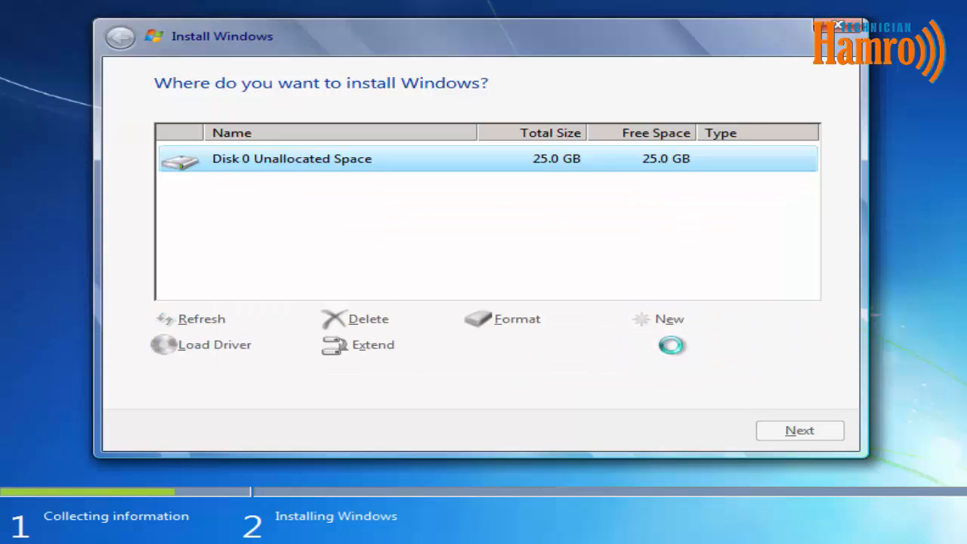
Make a partition from the remaining 10.3 GB, then install Windows on Partition 2.
{"action": "left_click", "coordinate": [620, 218]}
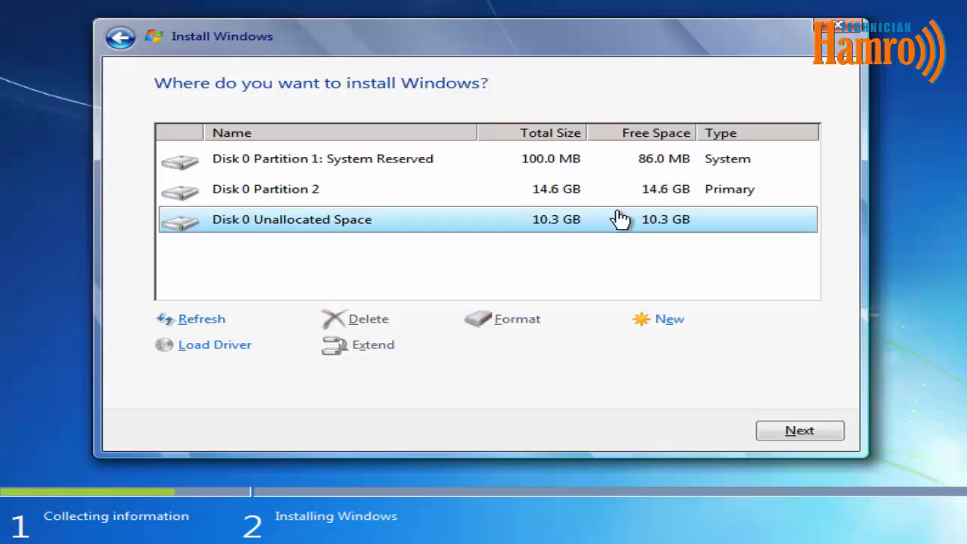
{"action": "left_click", "coordinate": [668, 324]}
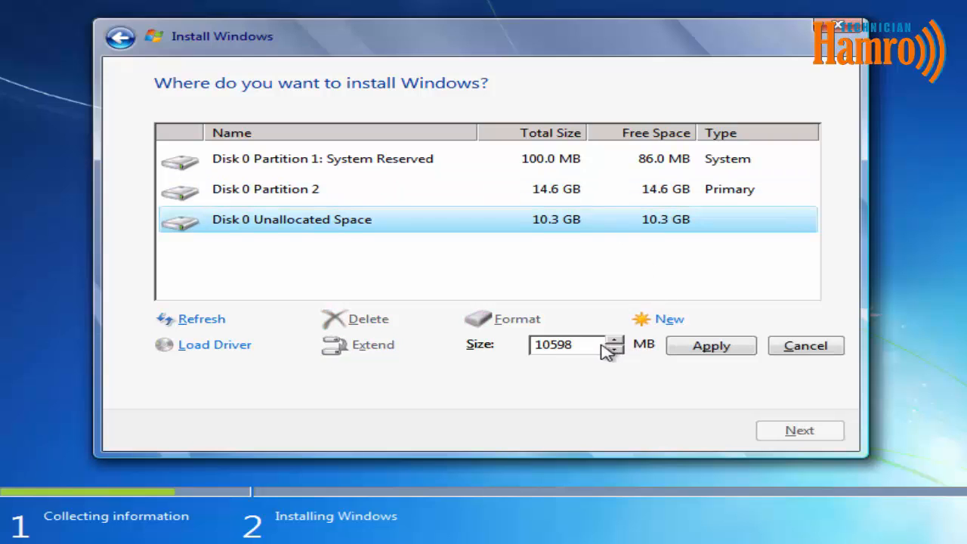
{"action": "left_click", "coordinate": [675, 348]}
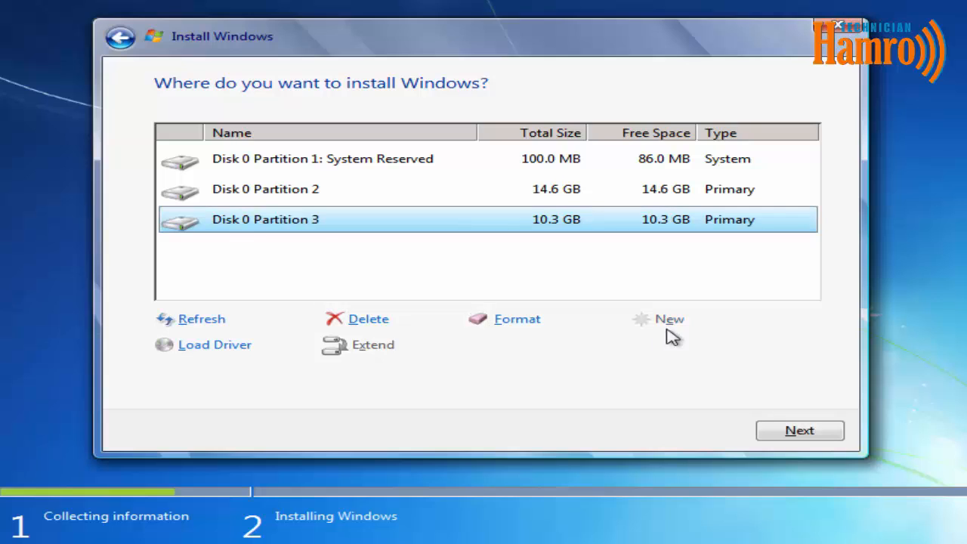
{"action": "left_click", "coordinate": [614, 202]}
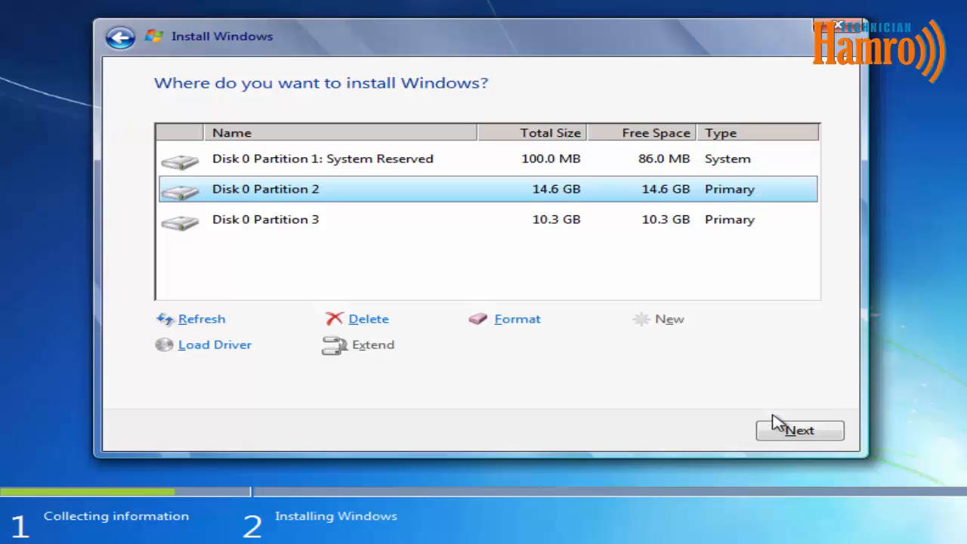
{"action": "left_click", "coordinate": [800, 431]}
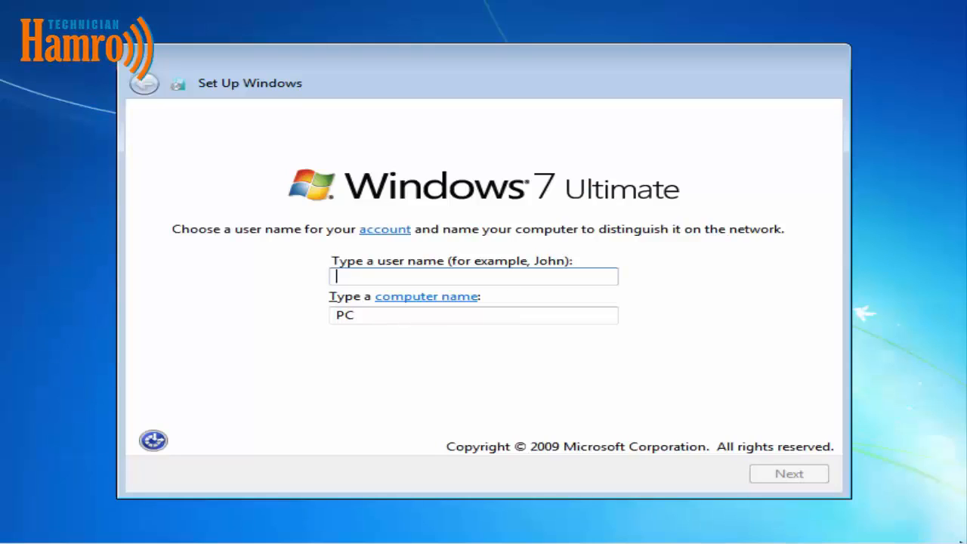
Enter the user name and name the computer HamroTechnician.
{"action": "type", "text": "Bibek Bhattarai"}
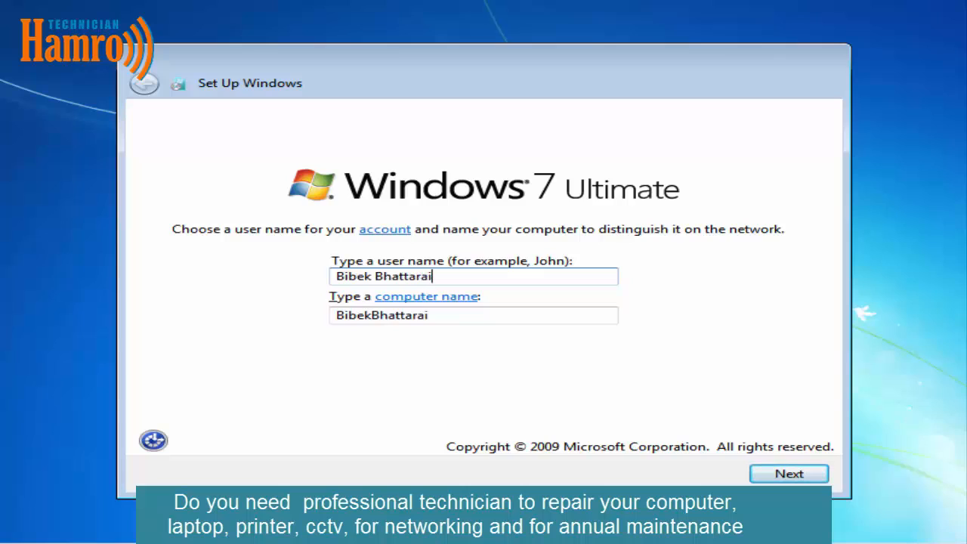
{"action": "key", "text": "Tab"}
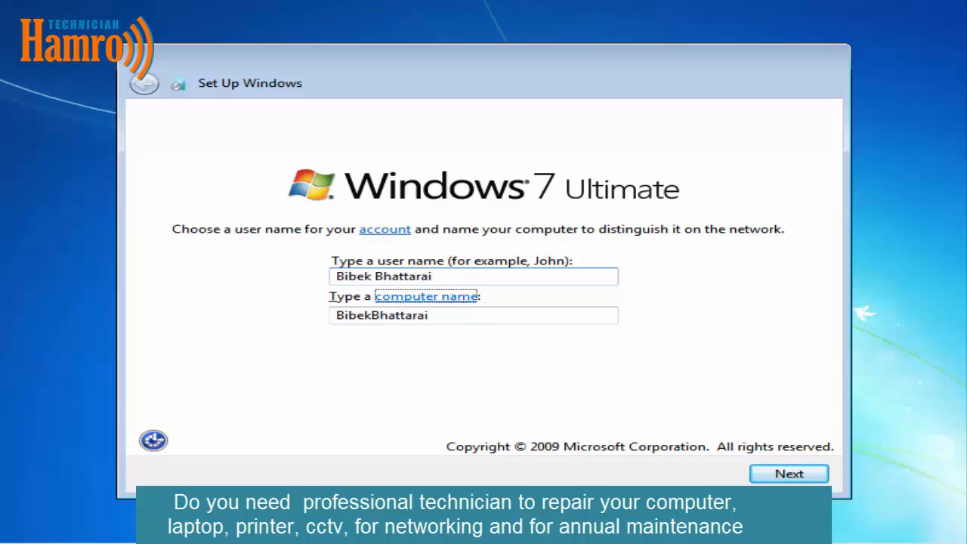
{"action": "key", "text": "Tab"}
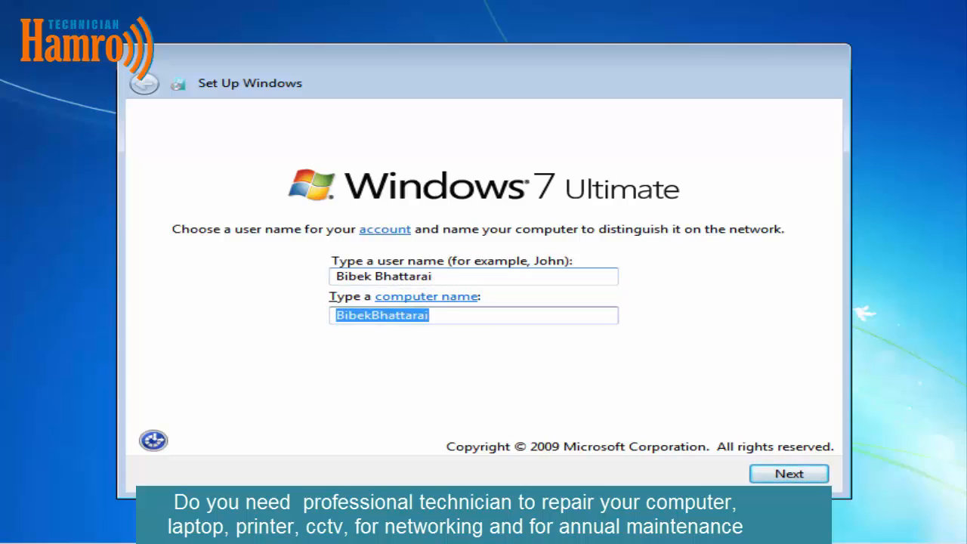
{"action": "type", "text": "Hamro"}
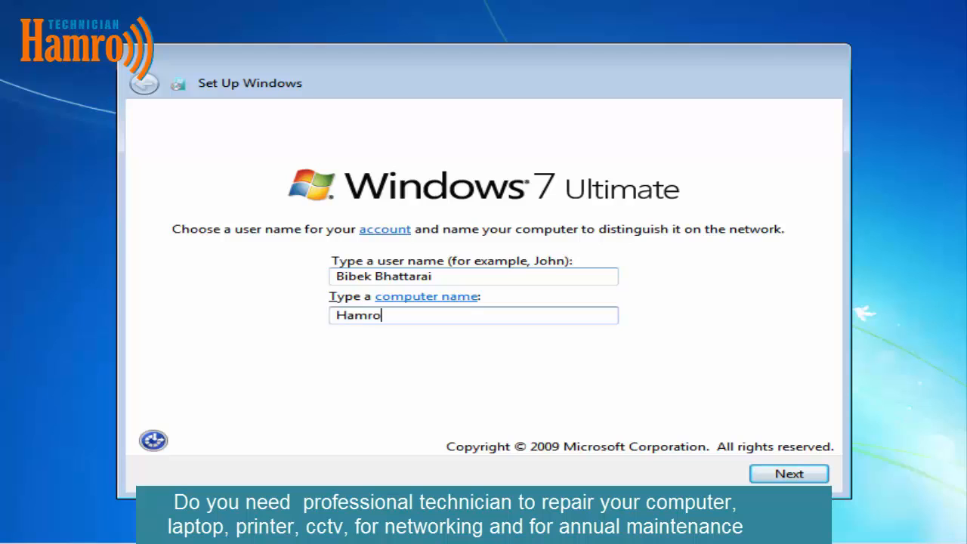
{"action": "type", "text": "Technician"}
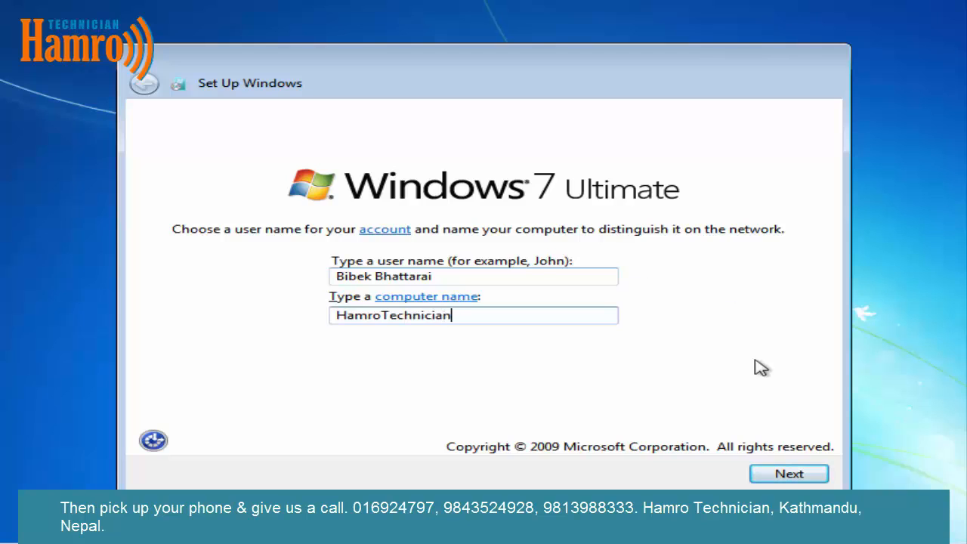
{"action": "left_click", "coordinate": [778, 475]}
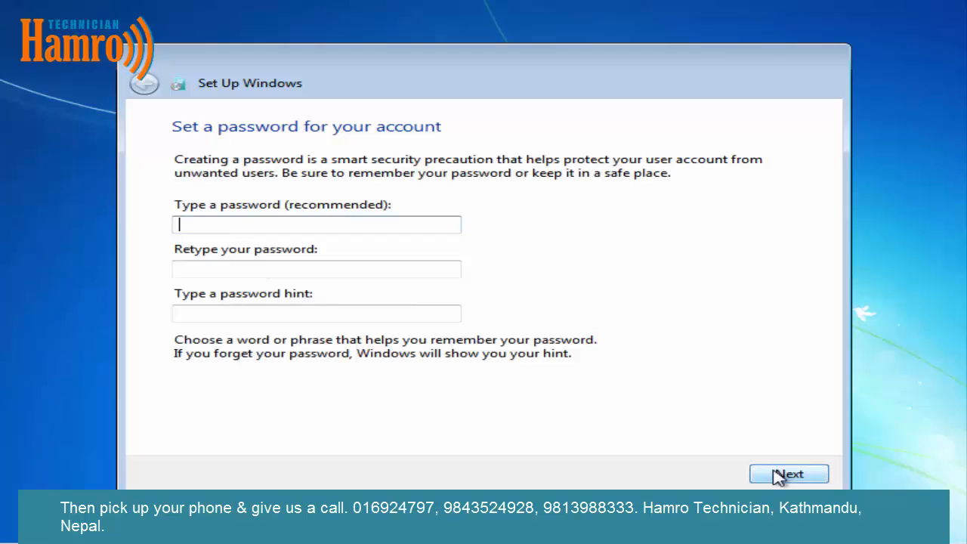
Leave the password blank, turn off automatic activation, and skip the product key.
{"action": "left_click", "coordinate": [778, 474]}
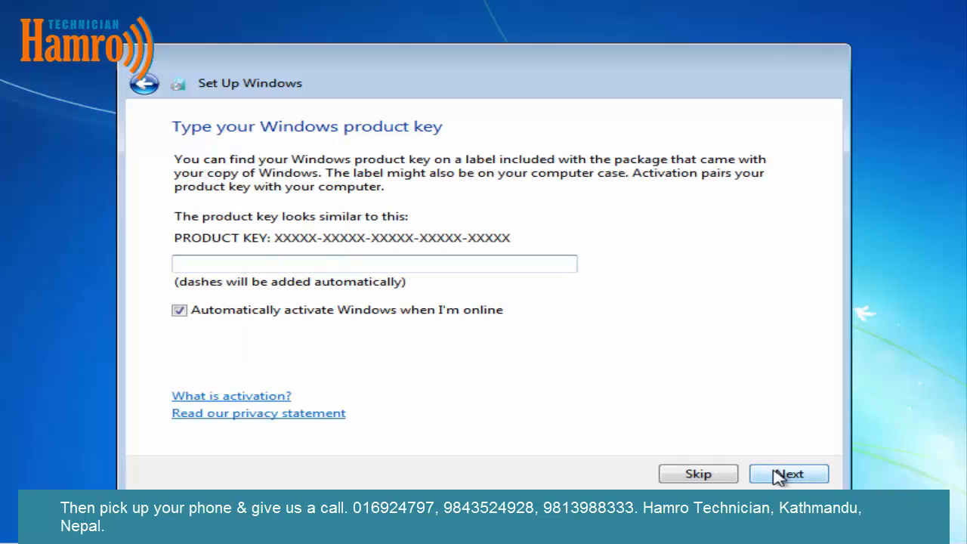
{"action": "left_click", "coordinate": [145, 85]}
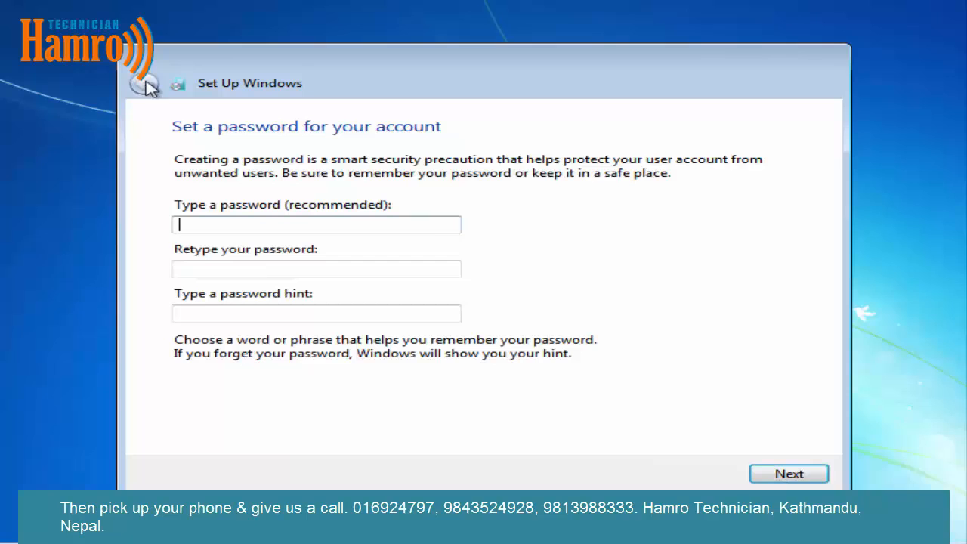
{"action": "left_click", "coordinate": [810, 474]}
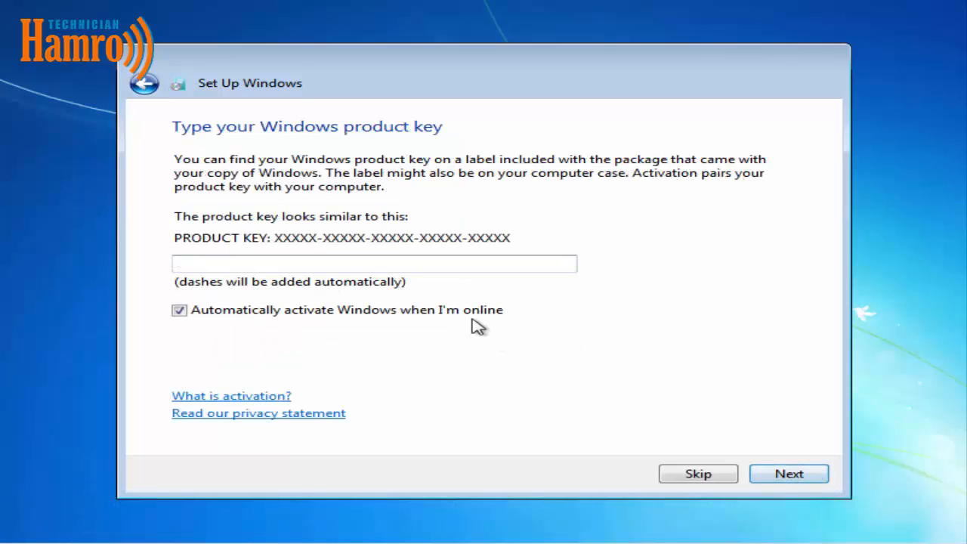
{"action": "left_click", "coordinate": [462, 312]}
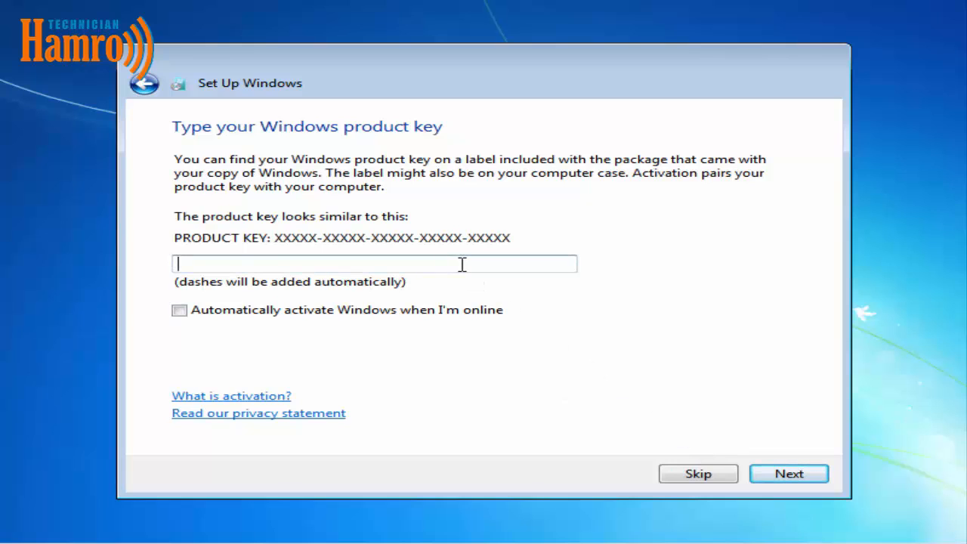
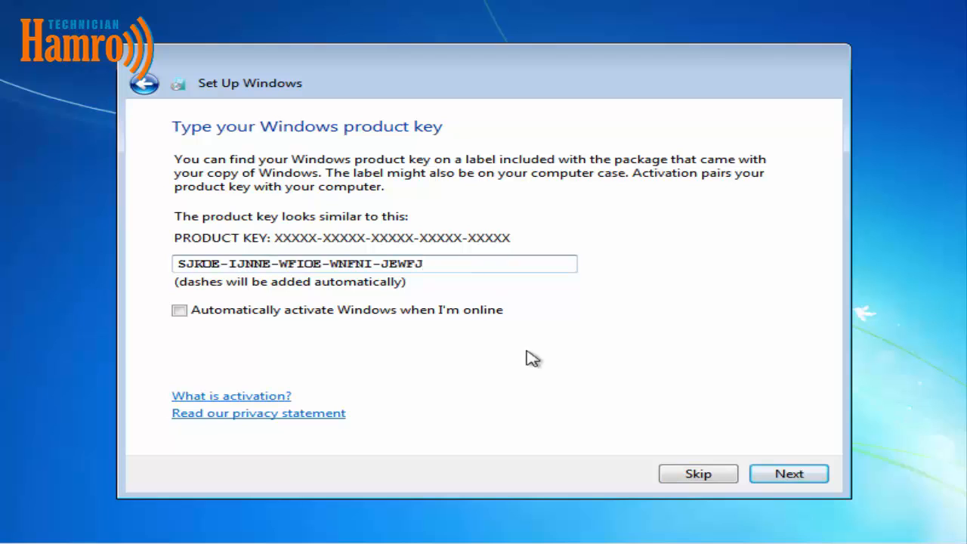
{"action": "left_click", "coordinate": [708, 475]}
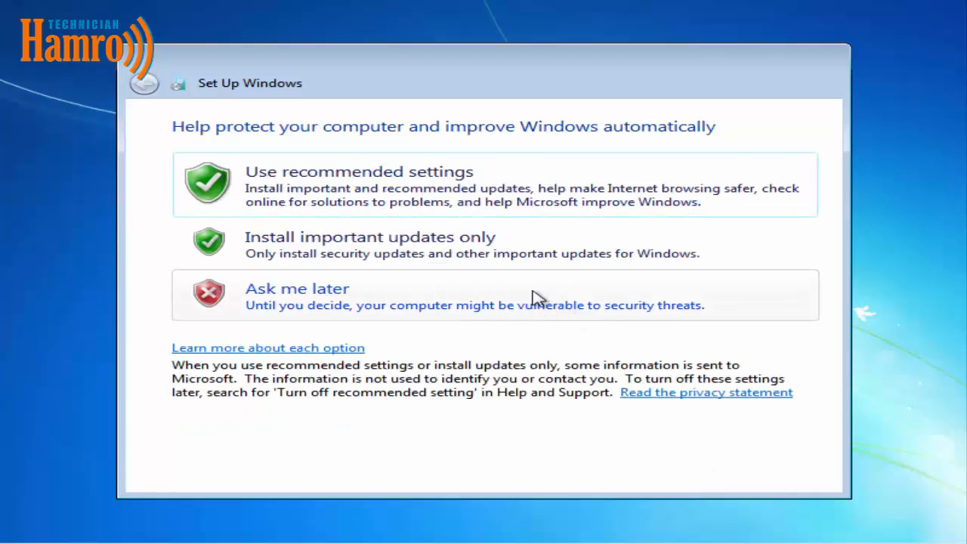
Set Windows update protection to Ask me later.
{"action": "left_click", "coordinate": [533, 297]}
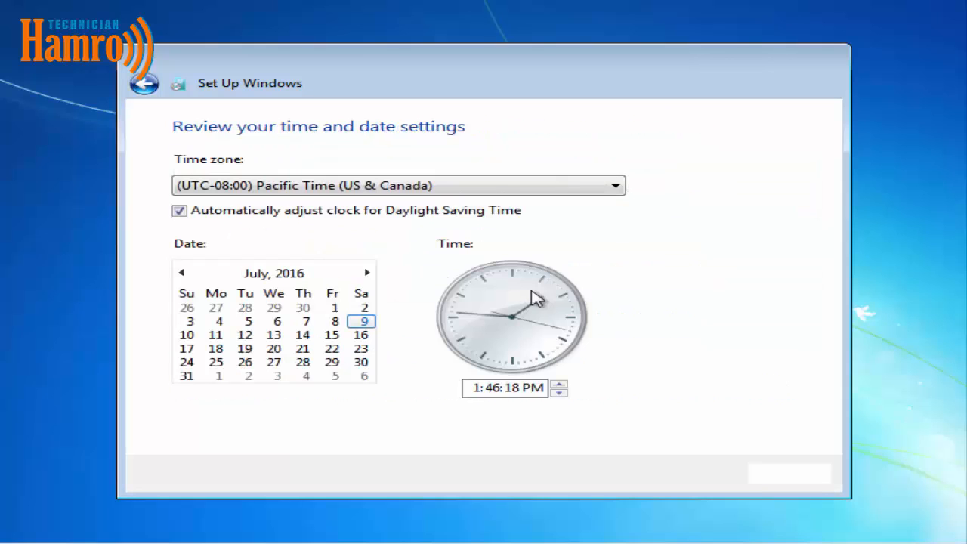
{"action": "left_click", "coordinate": [151, 84]}
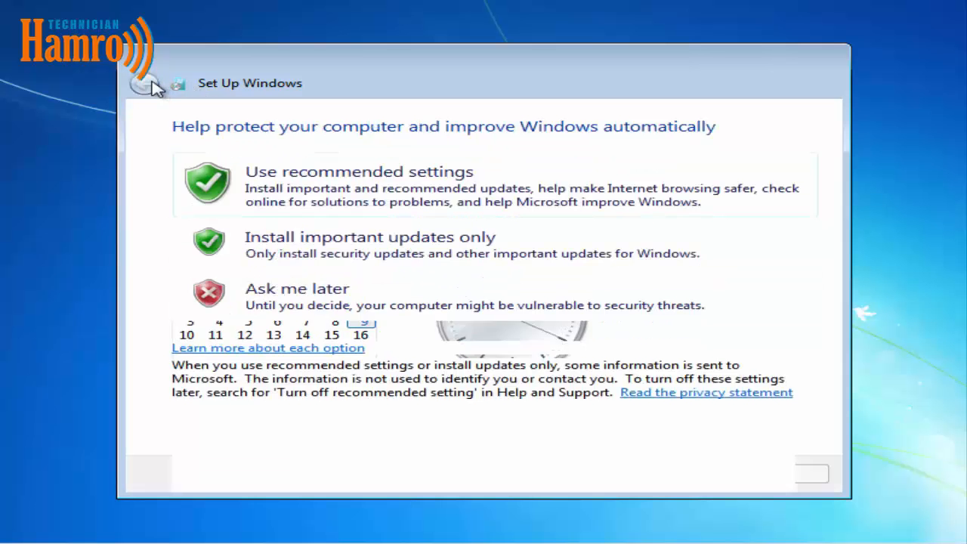
{"action": "left_click", "coordinate": [355, 193]}
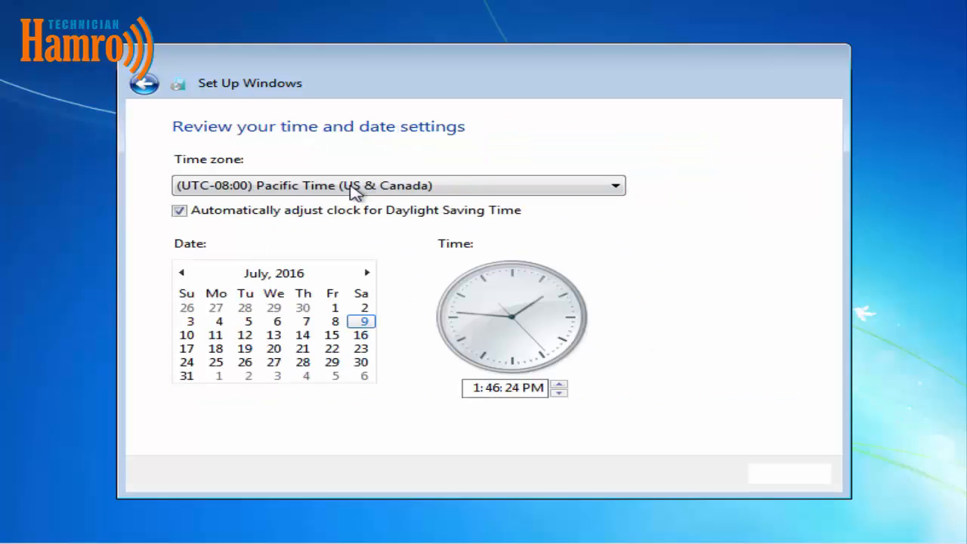
{"action": "left_click", "coordinate": [148, 86]}
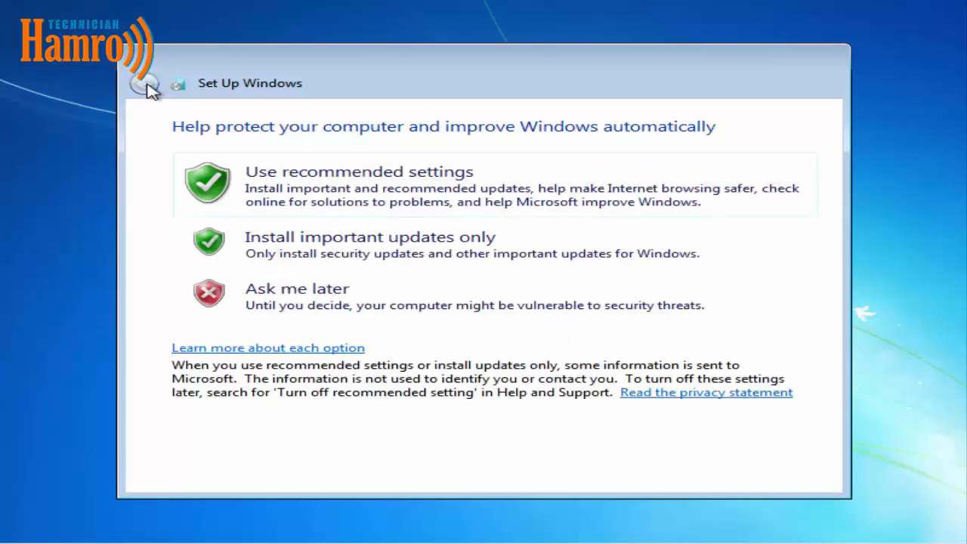
{"action": "left_click", "coordinate": [277, 299]}
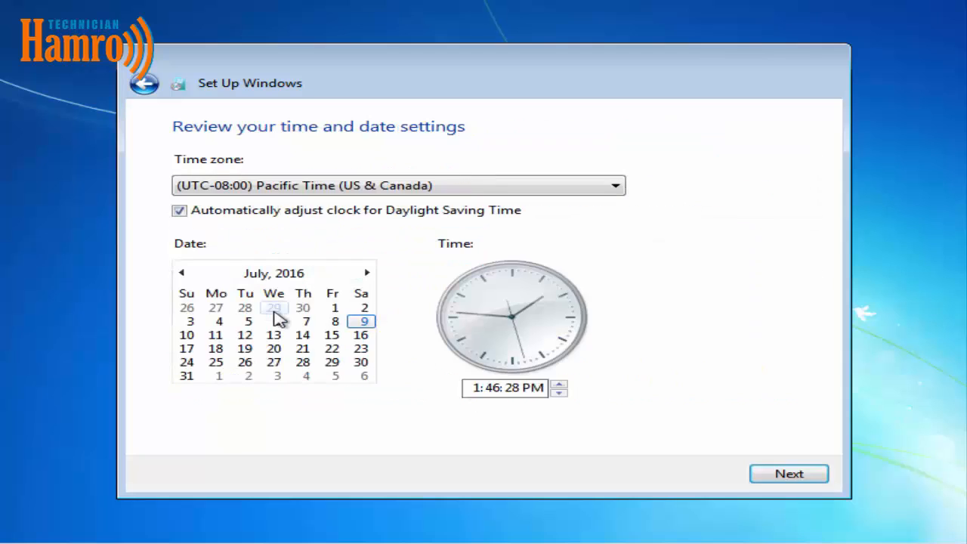
Set the time zone to (UTC+05:45) Kathmandu and accept the date and time settings.
{"action": "left_click", "coordinate": [385, 186]}
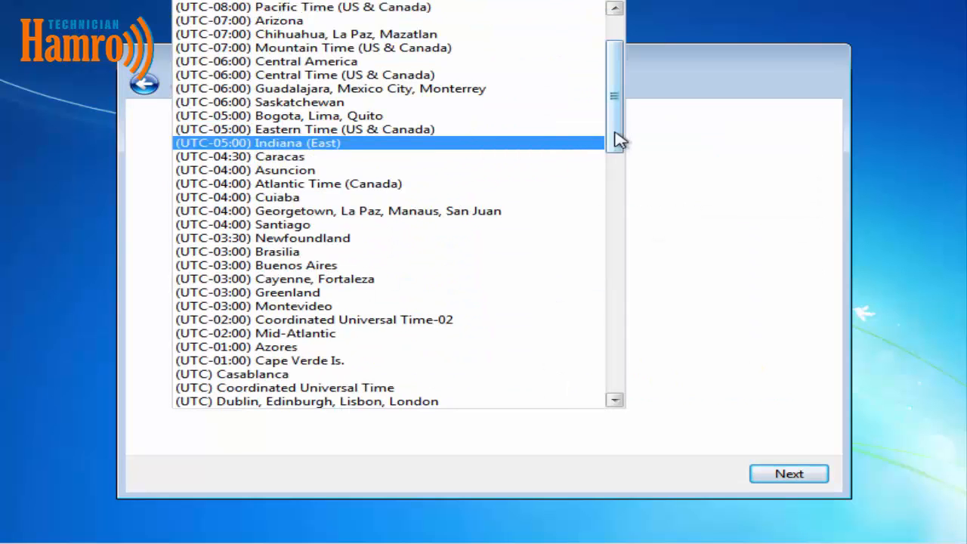
{"action": "left_click_drag", "start_coordinate": [619, 141], "coordinate": [624, 278]}
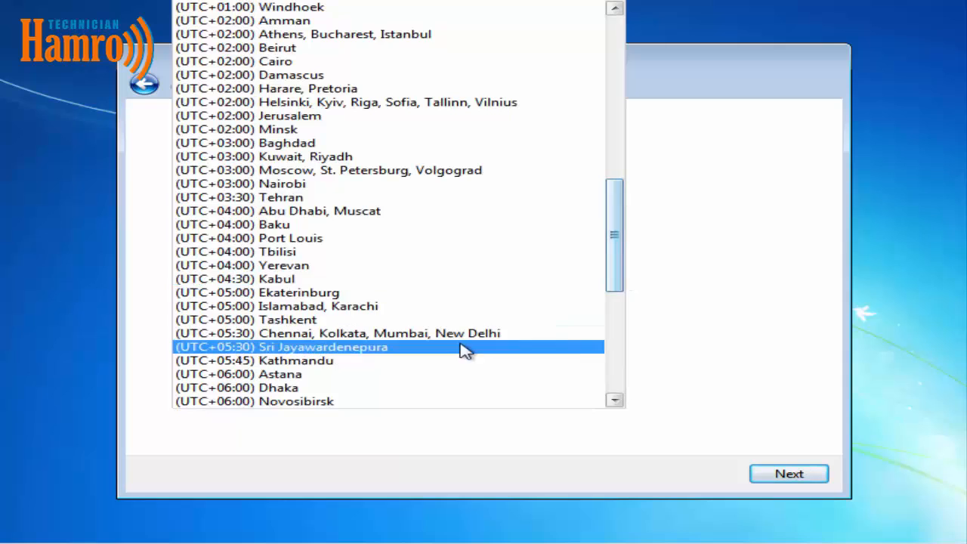
{"action": "left_click", "coordinate": [438, 361]}
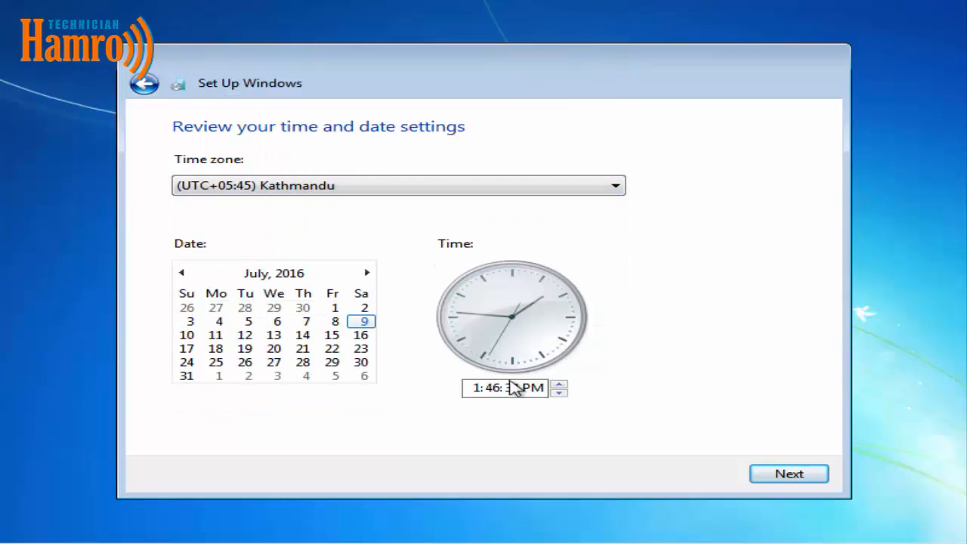
{"action": "left_click", "coordinate": [776, 478]}
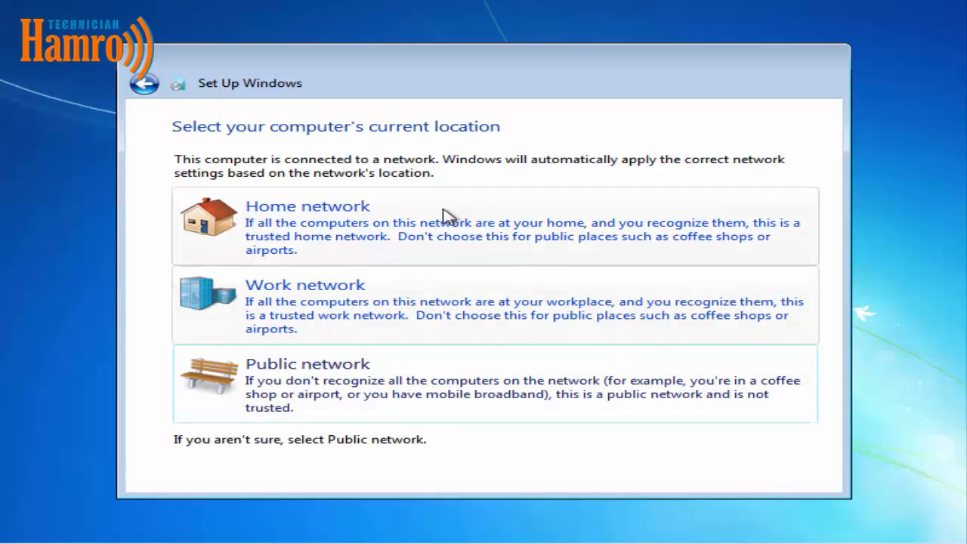
Choose Work network, then open Computer and open Local Disk (D:).
{"action": "left_click", "coordinate": [438, 323]}
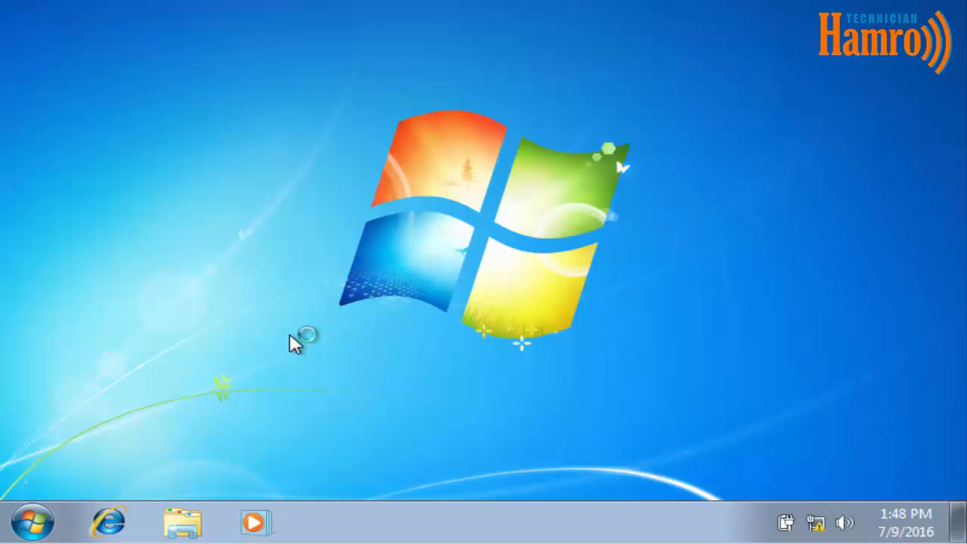
{"action": "left_click", "coordinate": [31, 521]}
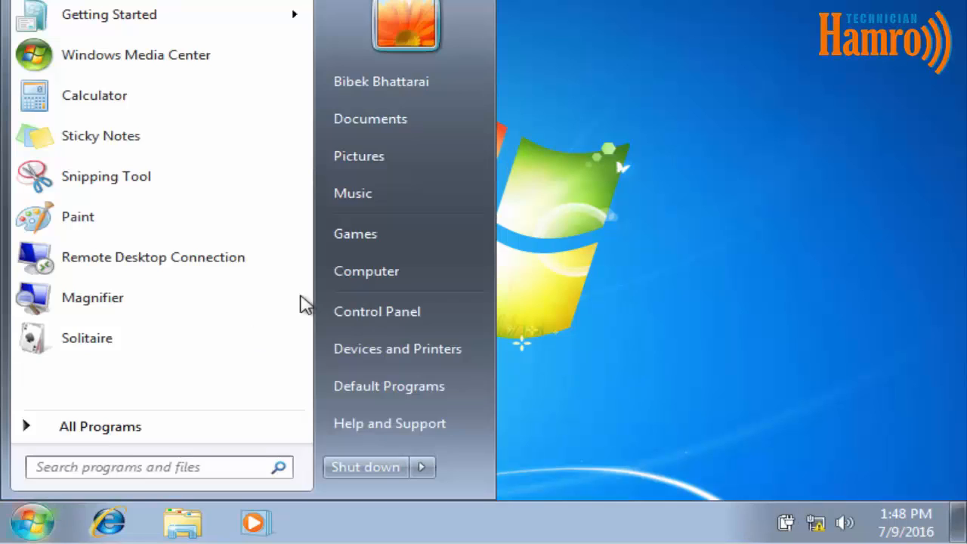
{"action": "left_click", "coordinate": [409, 269]}
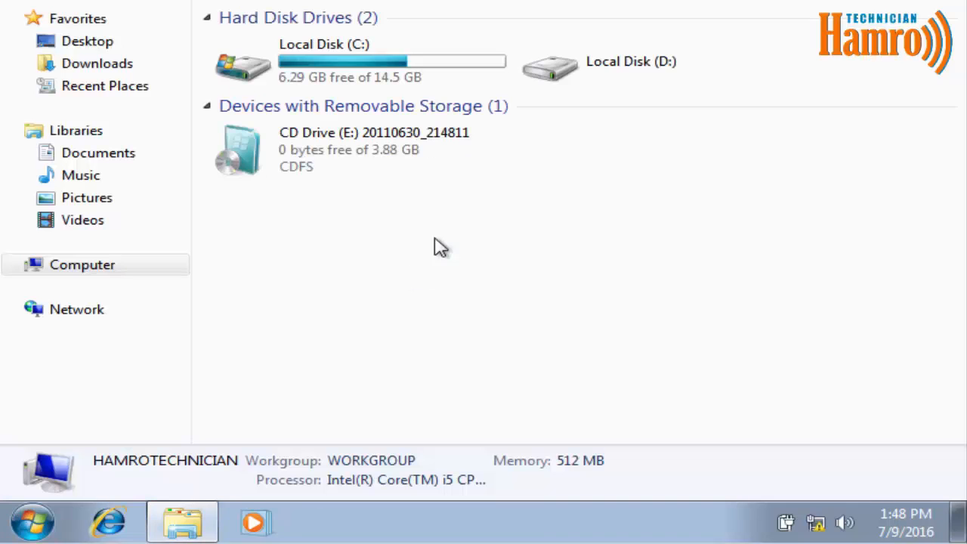
{"action": "left_click", "coordinate": [448, 61]}
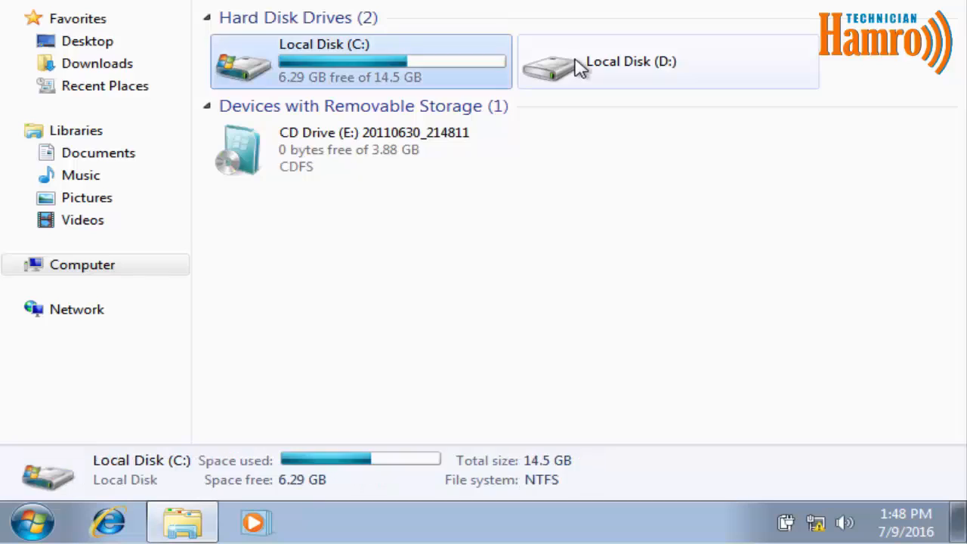
{"action": "left_click", "coordinate": [578, 67]}
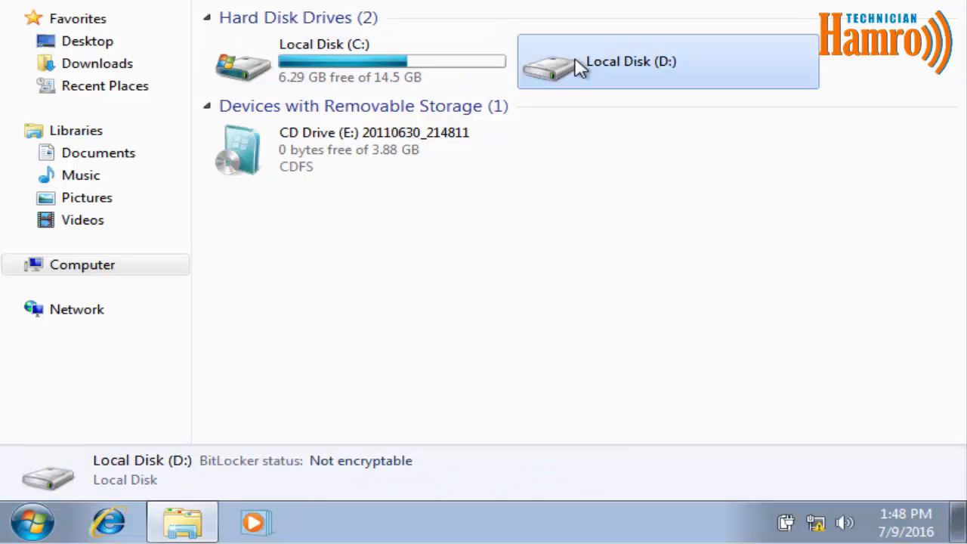
{"action": "double_click", "coordinate": [578, 66]}
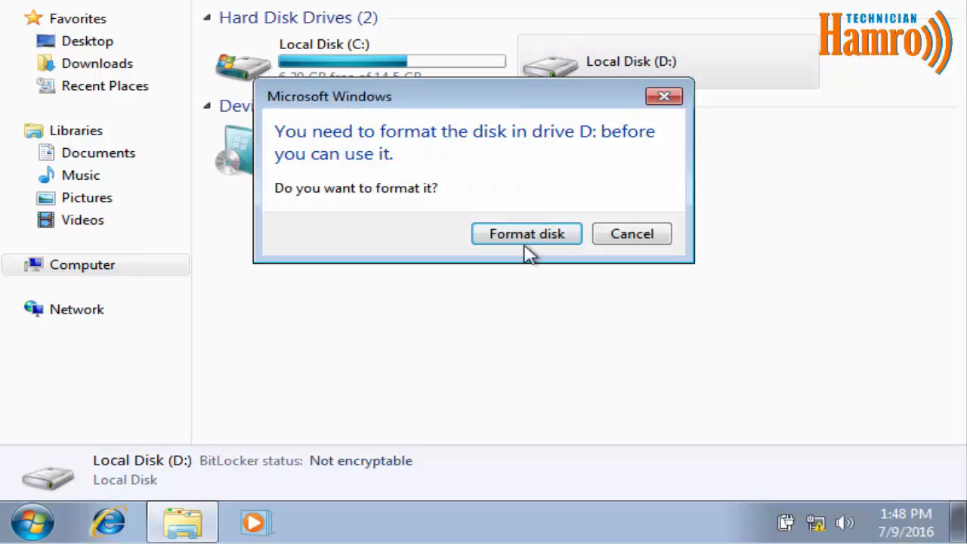
Quick-format Local Disk (D:) as NTFS, confirming the data-erase warning.
{"action": "left_click", "coordinate": [525, 238]}
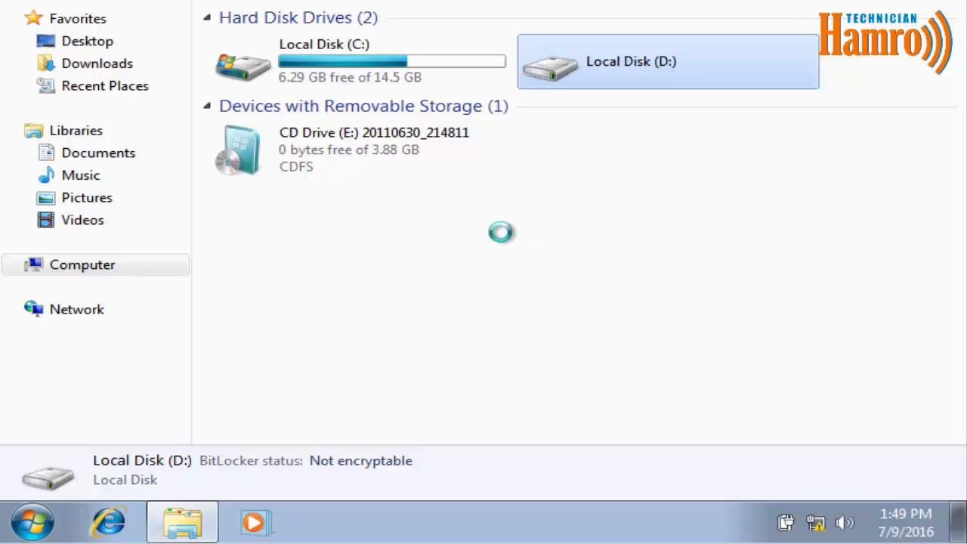
{"action": "left_click", "coordinate": [410, 141]}
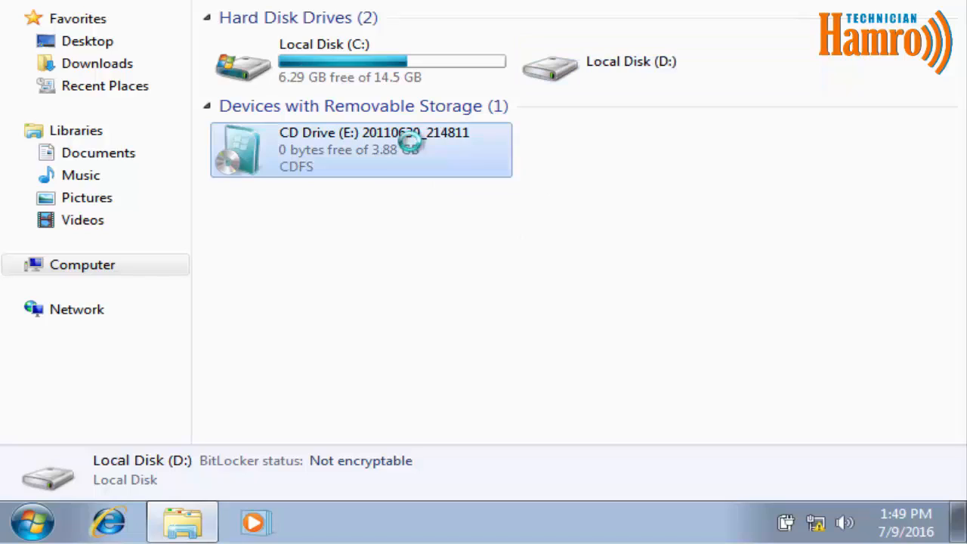
{"action": "right_click", "coordinate": [411, 141]}
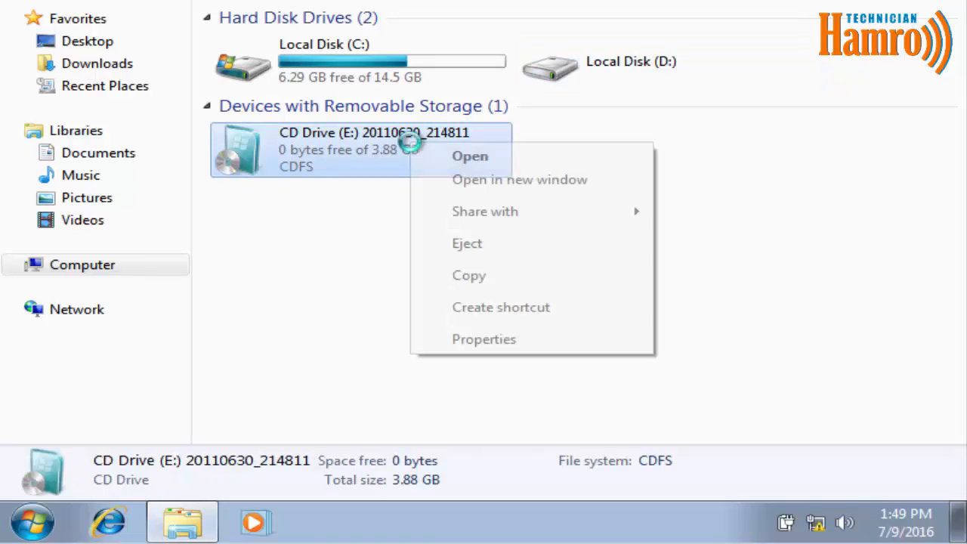
{"action": "left_click", "coordinate": [474, 244]}
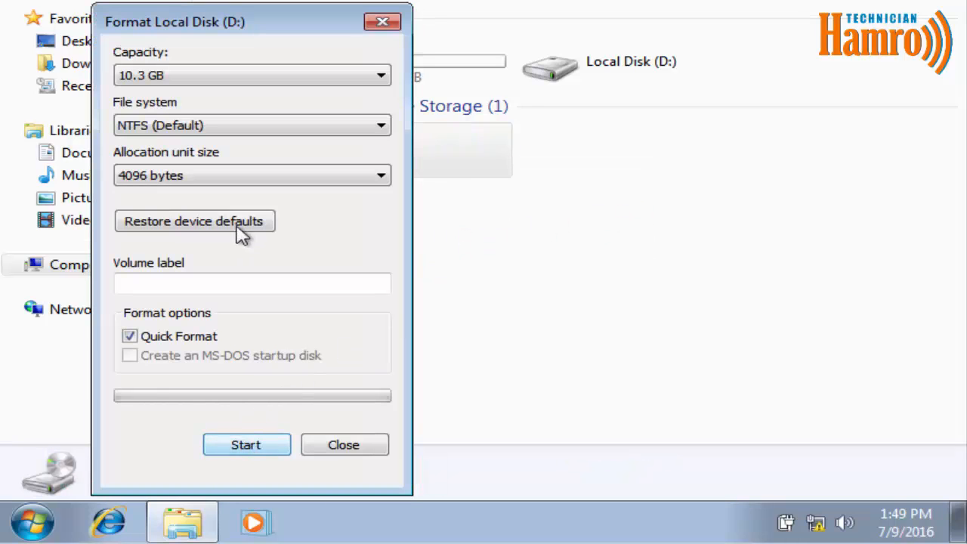
{"action": "left_click", "coordinate": [257, 443]}
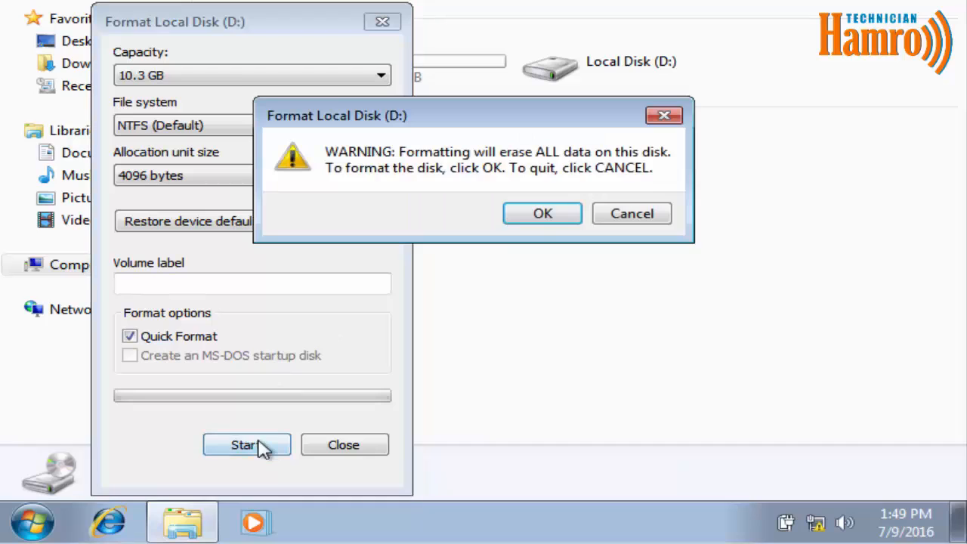
{"action": "left_click", "coordinate": [543, 214]}
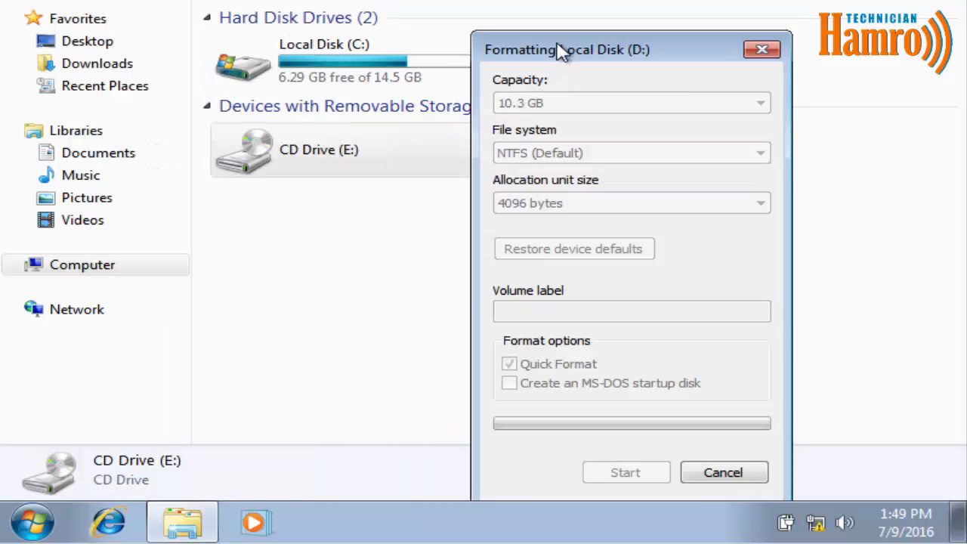
Acknowledge the completed format, close the Format window, and check D: is empty.
{"action": "left_click_drag", "start_coordinate": [559, 51], "coordinate": [666, 22]}
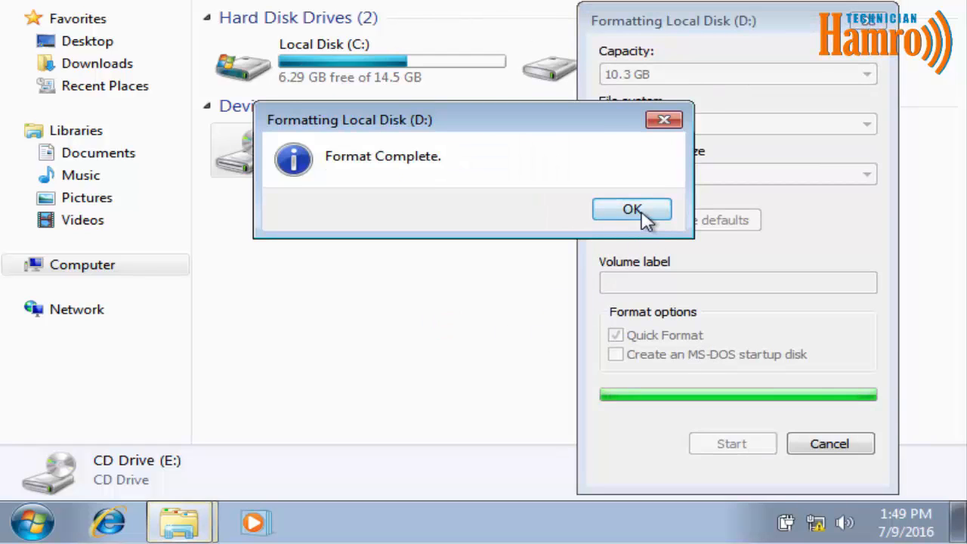
{"action": "left_click", "coordinate": [644, 214]}
{"action": "left_click", "coordinate": [838, 447]}
{"action": "double_click", "coordinate": [620, 47]}
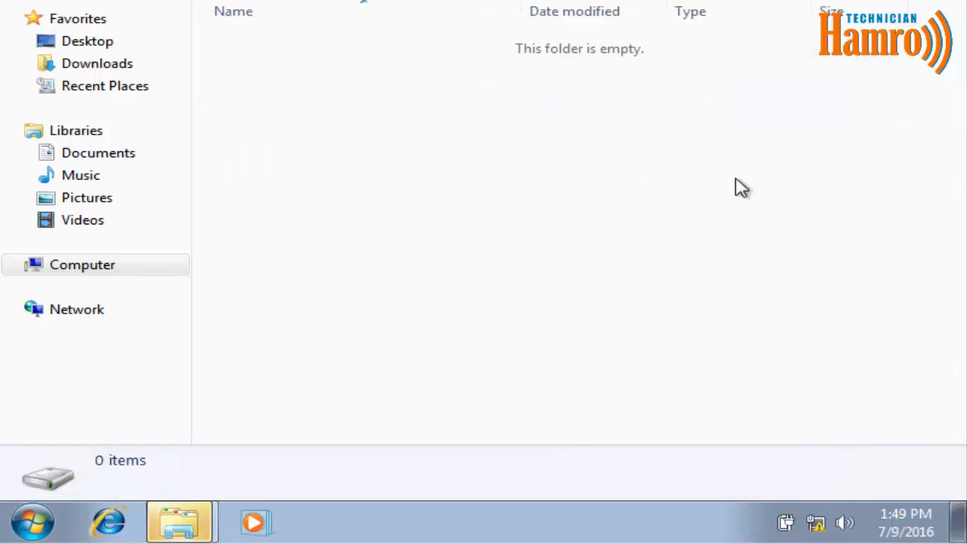
{"action": "key", "text": "alt+Left"}
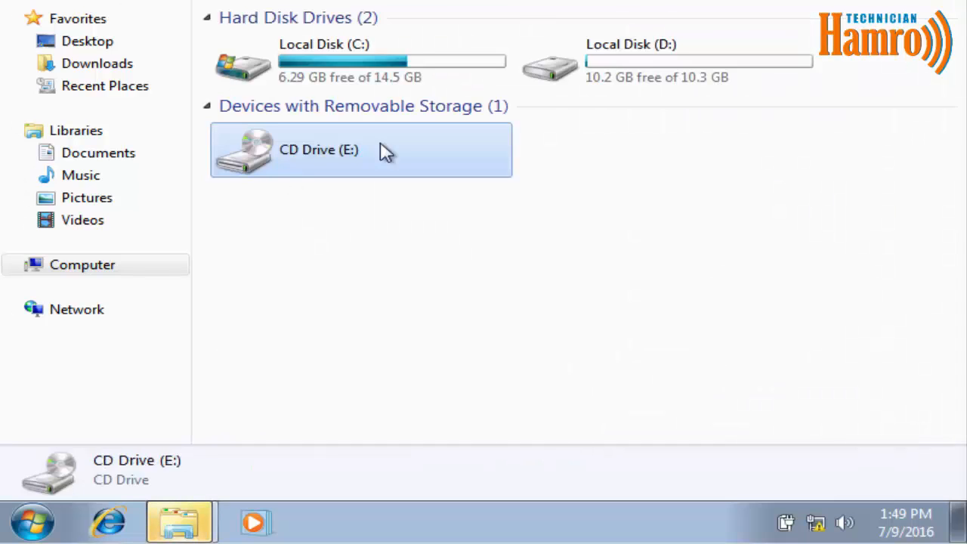
Close the Computer window and AutoPlay prompt, then open Personalization from the desktop.
{"action": "key", "text": "alt+F4"}
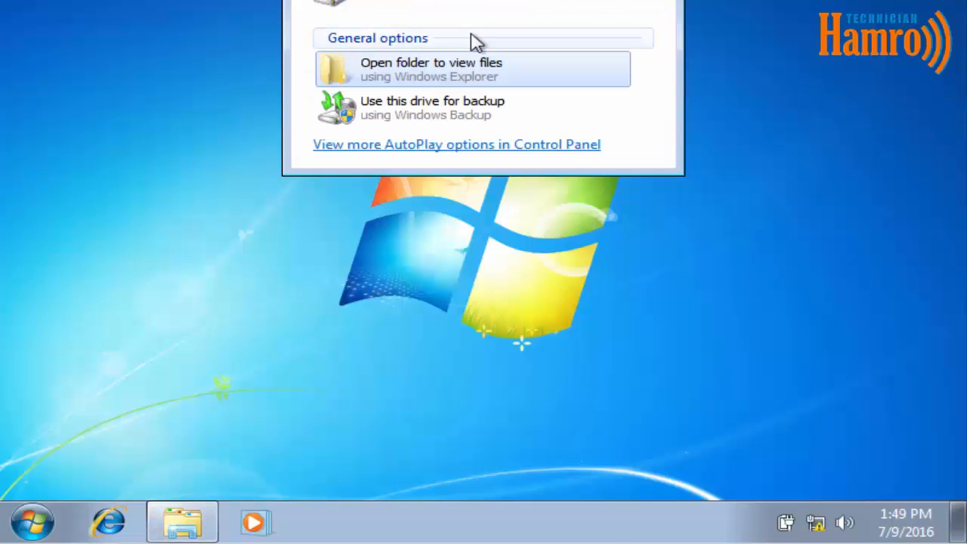
{"action": "key", "text": "alt+F4"}
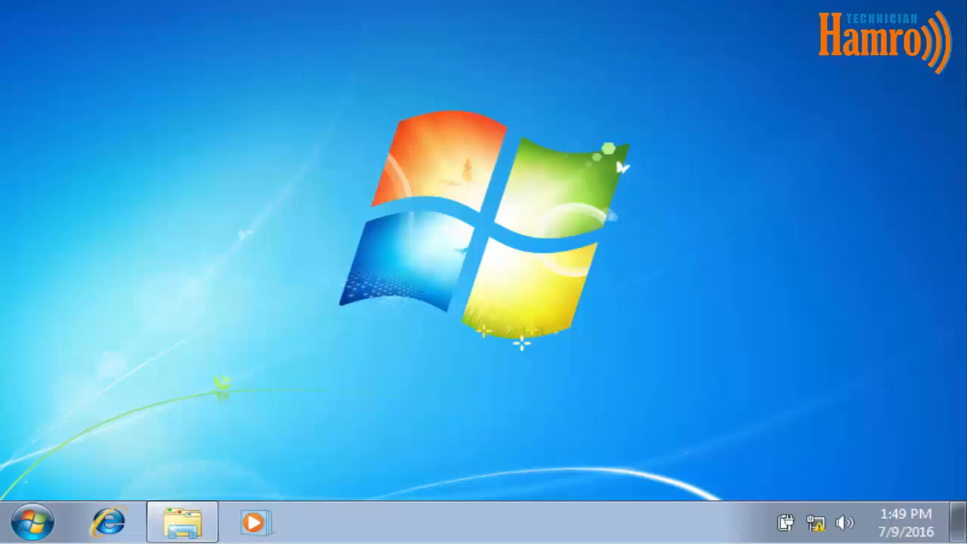
{"action": "right_click", "coordinate": [393, 10]}
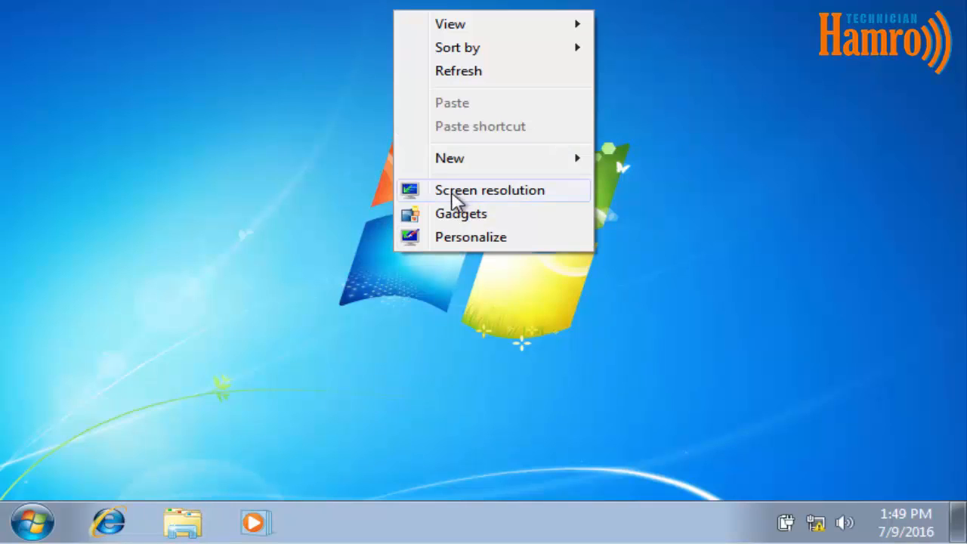
{"action": "left_click", "coordinate": [451, 238]}
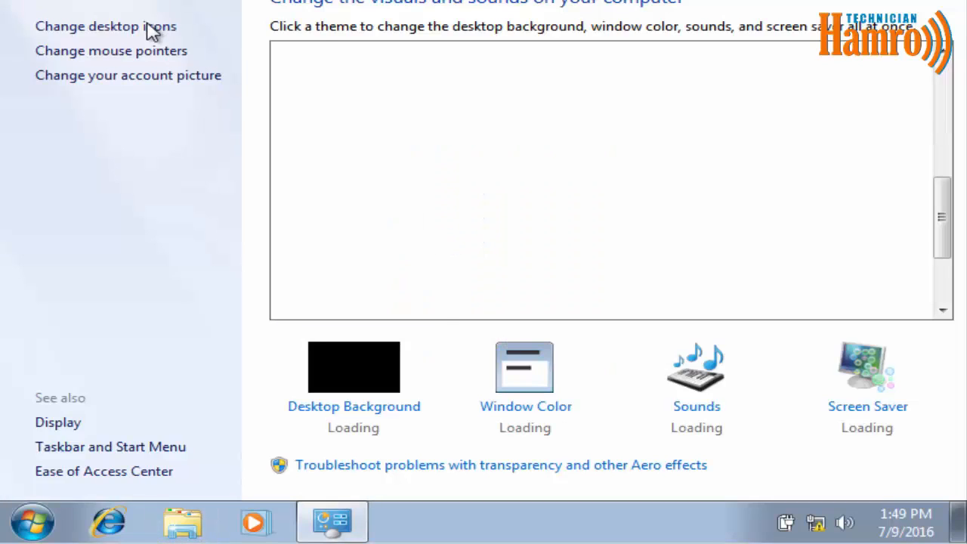
Enable the Computer and User's Files desktop icons and apply the change.
{"action": "left_click", "coordinate": [151, 30]}
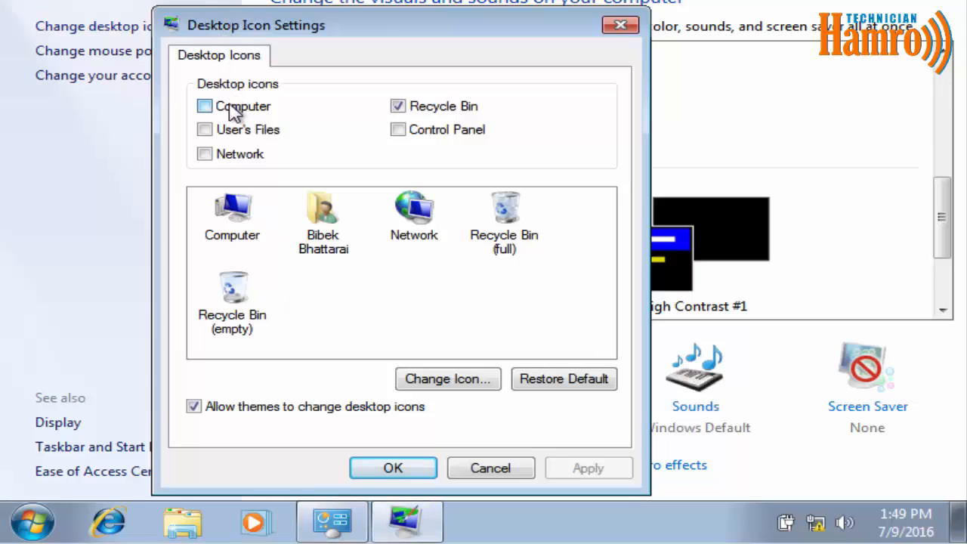
{"action": "left_click", "coordinate": [234, 110]}
{"action": "left_click", "coordinate": [244, 132]}
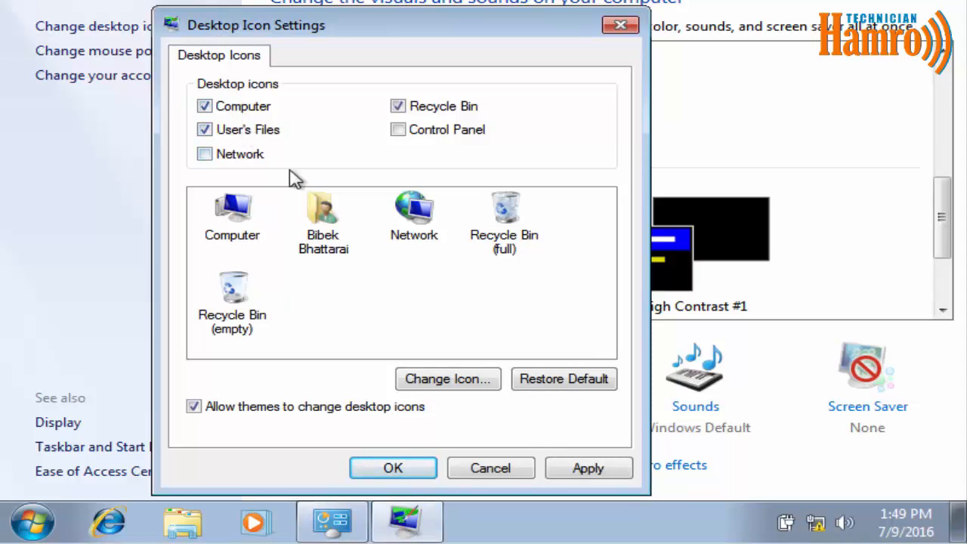
{"action": "left_click", "coordinate": [571, 472]}
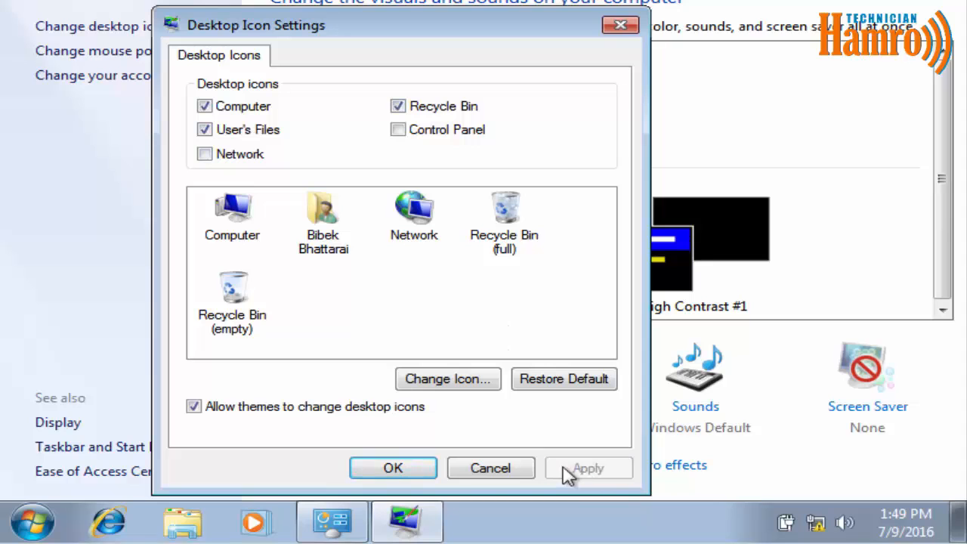
{"action": "left_click", "coordinate": [434, 471]}
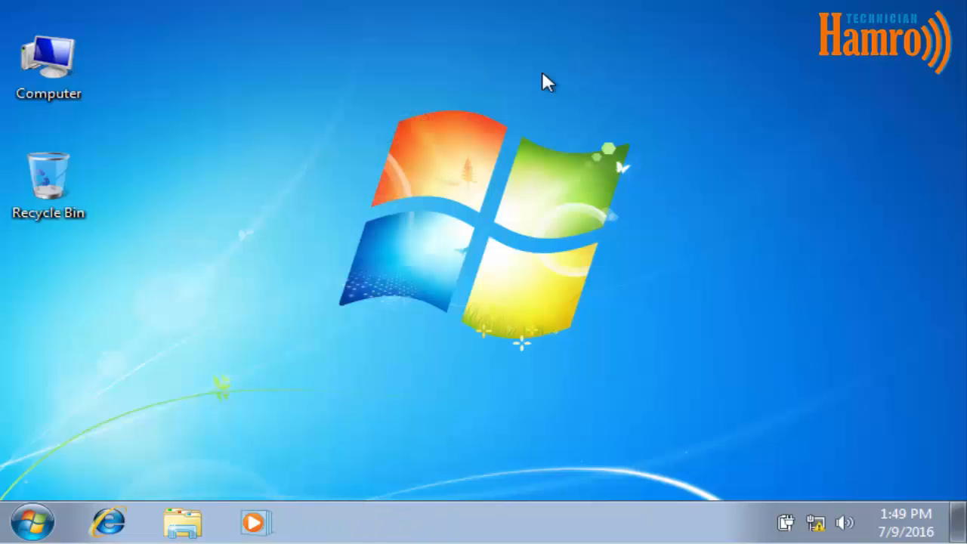
Reopen the desktop icon settings from Personalization and close them unchanged.
{"action": "right_click", "coordinate": [541, 72]}
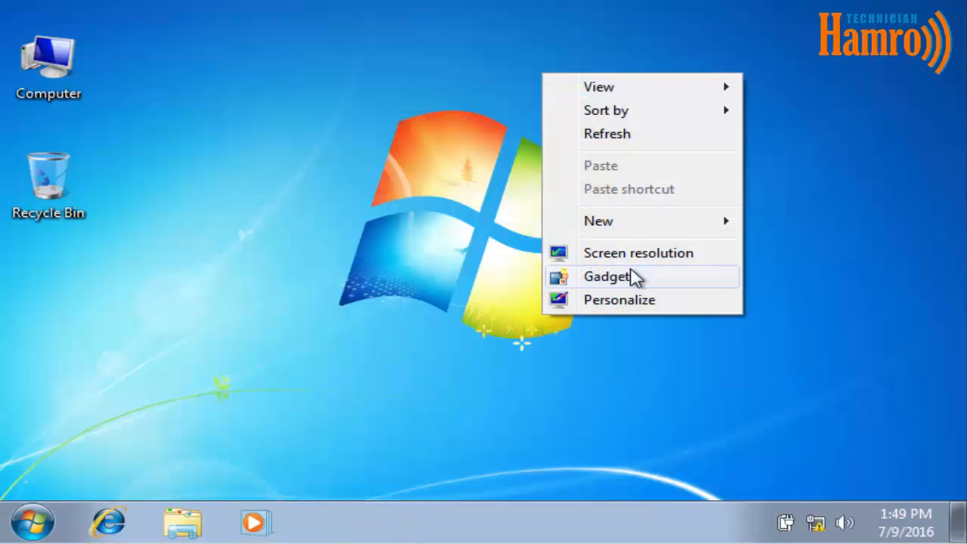
{"action": "left_click", "coordinate": [633, 303]}
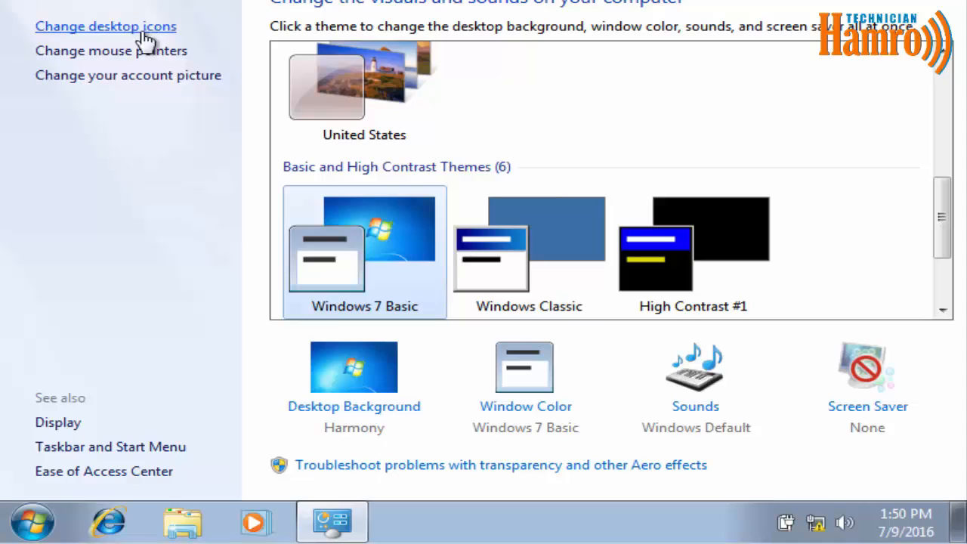
{"action": "left_click", "coordinate": [139, 27]}
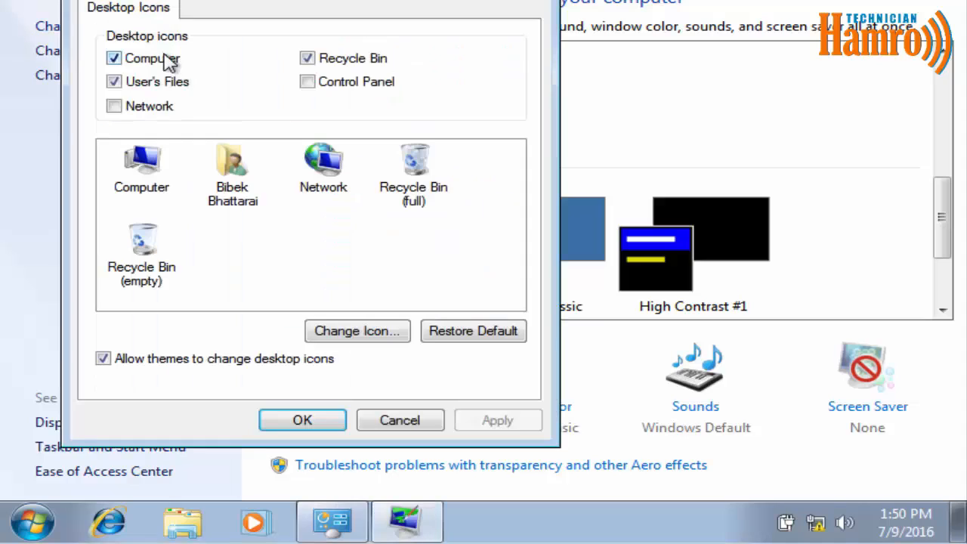
{"action": "left_click", "coordinate": [301, 431]}
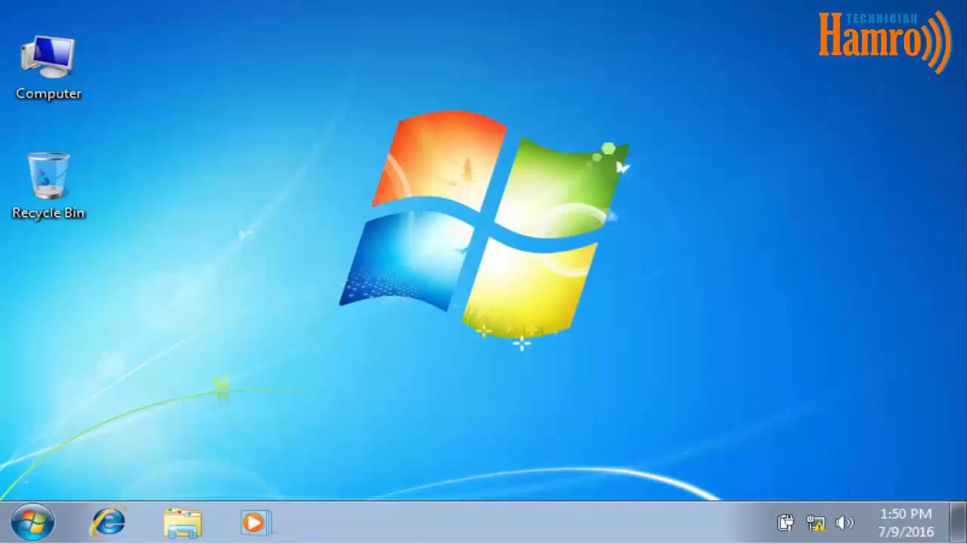
Switch the desktop to Small icons view.
{"action": "right_click", "coordinate": [557, 3]}
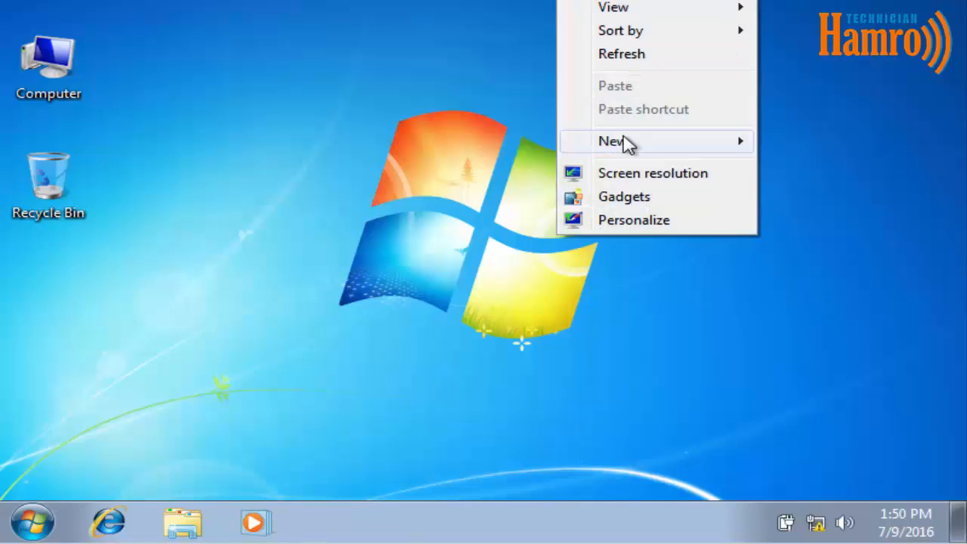
{"action": "mouse_move", "coordinate": [627, 37]}
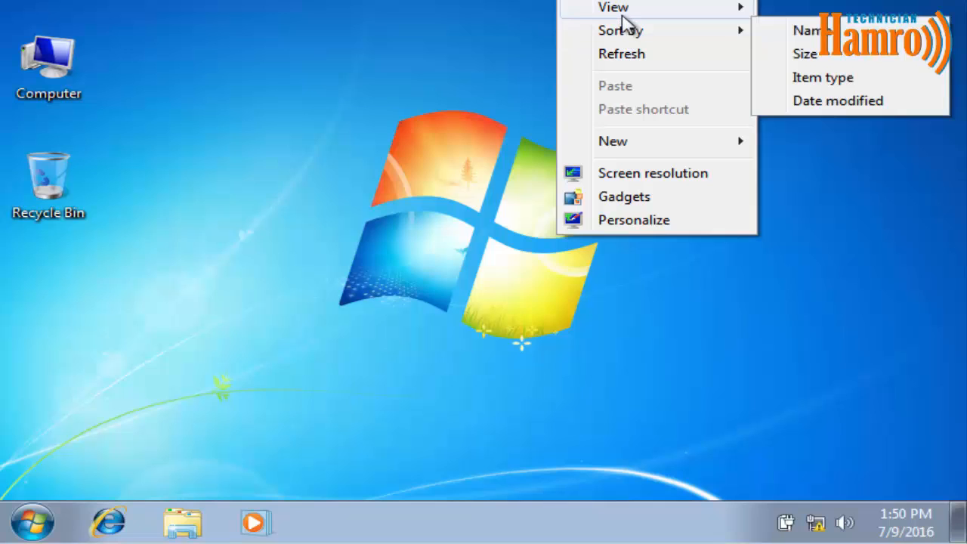
{"action": "mouse_move", "coordinate": [623, 10]}
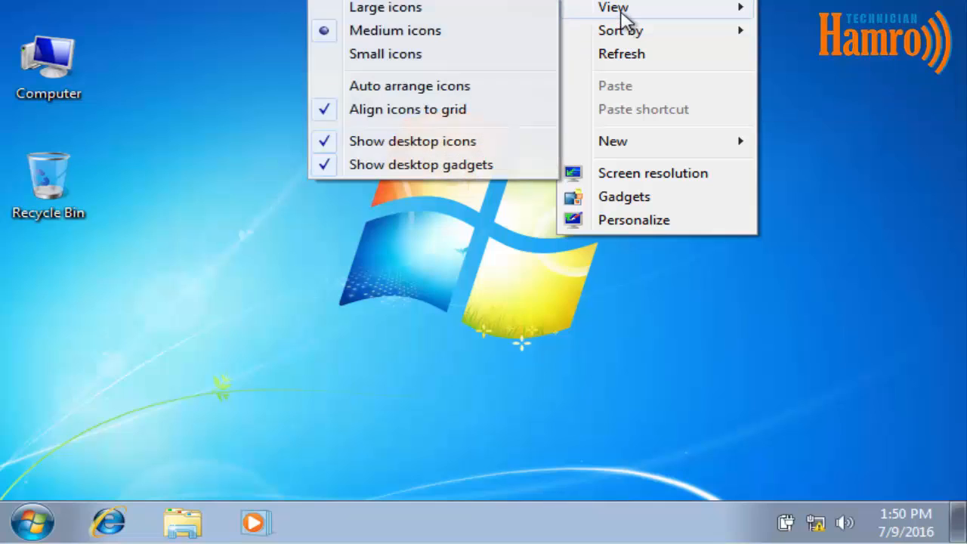
{"action": "left_click", "coordinate": [415, 57]}
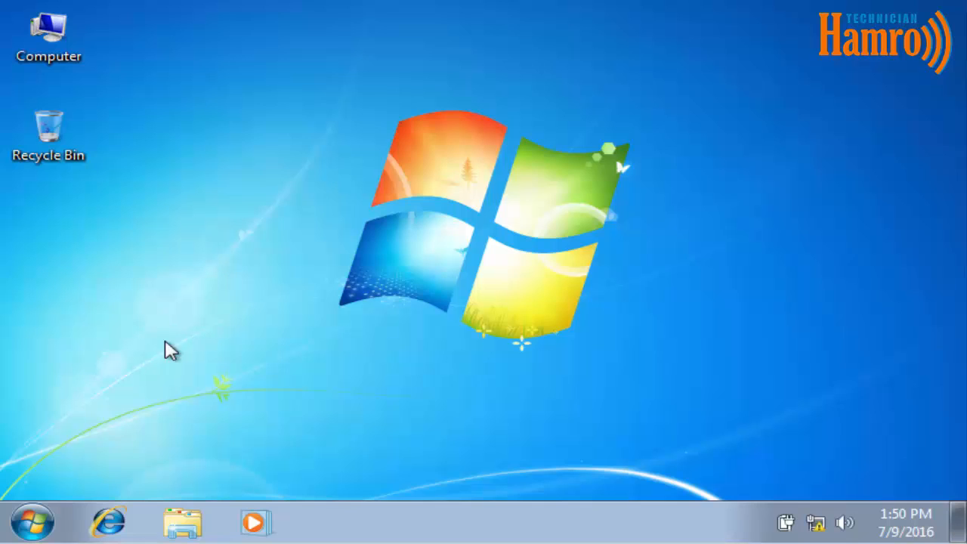
Open Control Panel's Uninstall a program list, confirm 0 programs installed, and close it.
{"action": "left_click", "coordinate": [31, 521]}
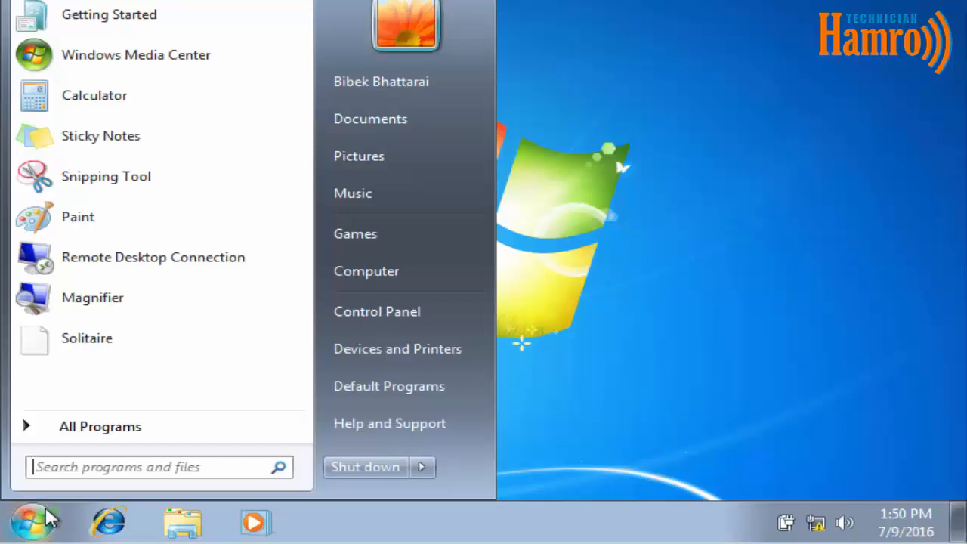
{"action": "left_click", "coordinate": [386, 310]}
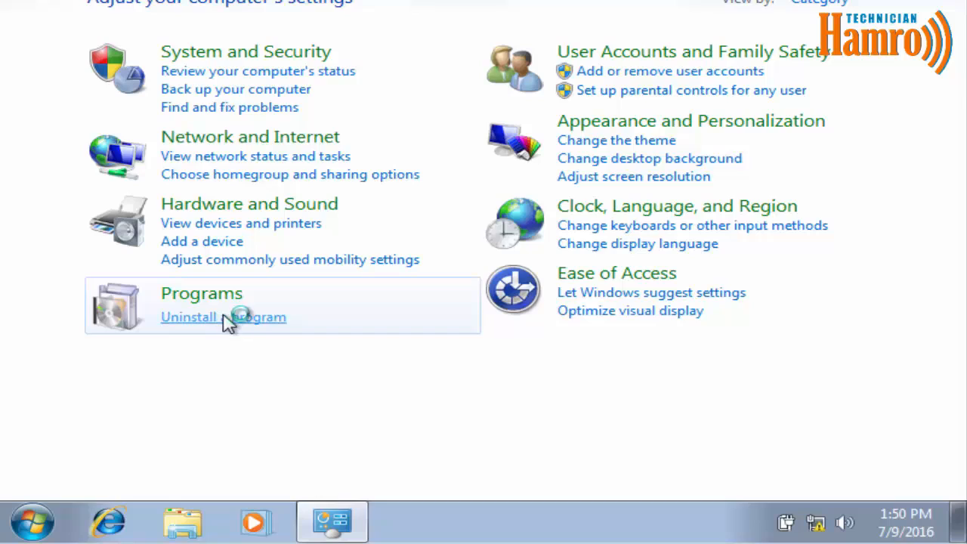
{"action": "left_click", "coordinate": [226, 319]}
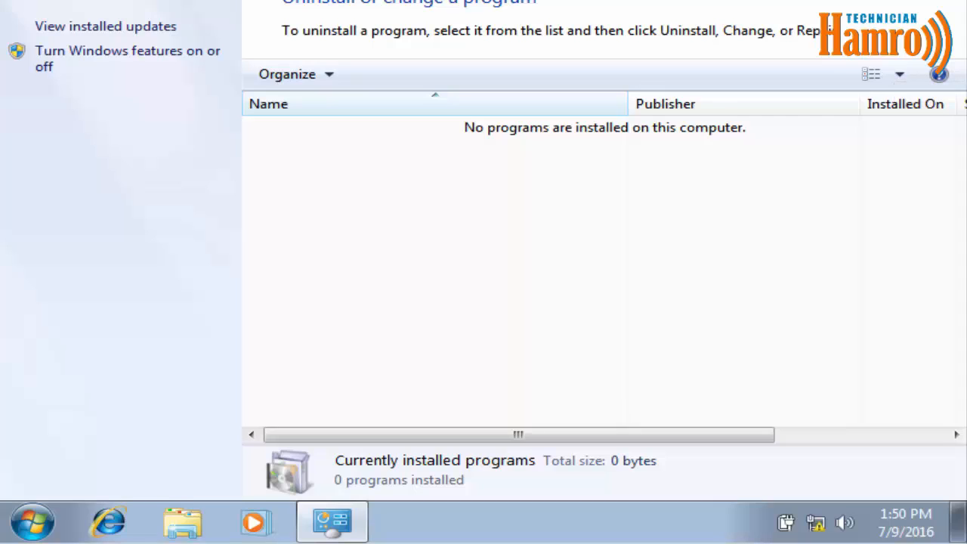
{"action": "key", "text": "alt+F4"}
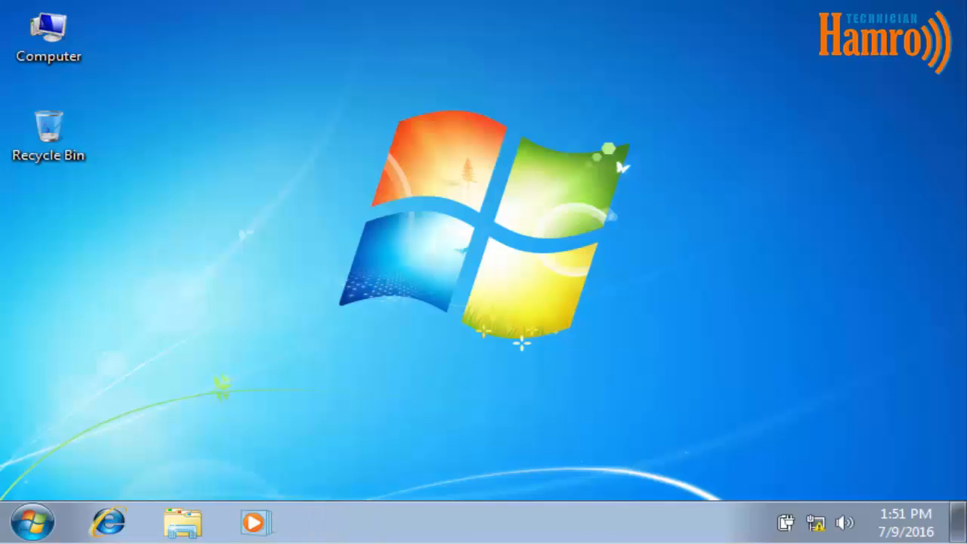